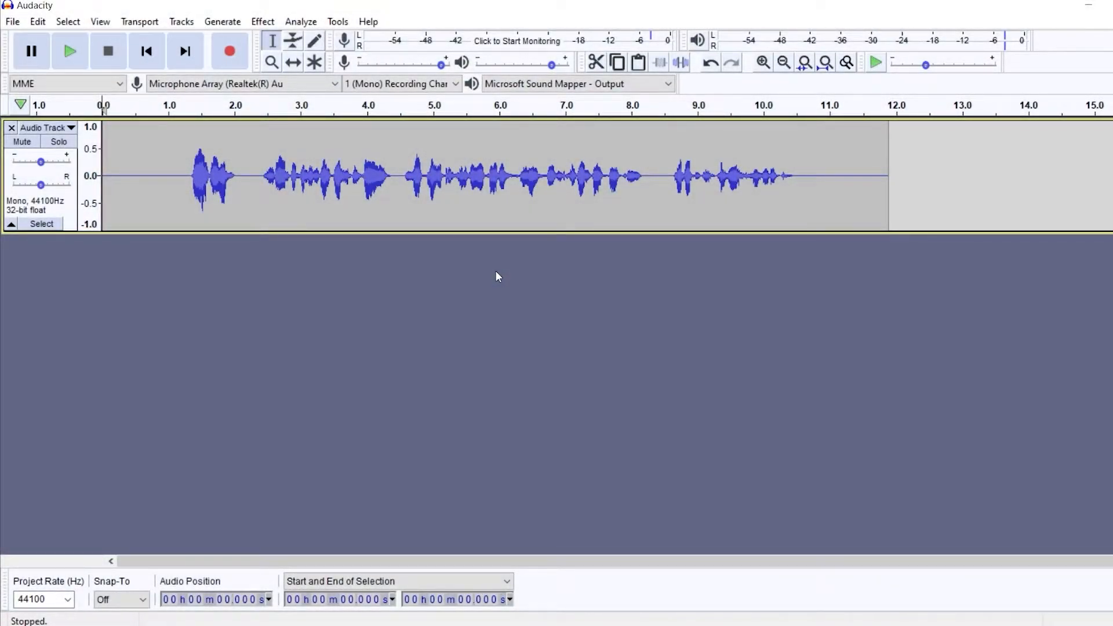
- Play the recording, then select a stretch of audio from about 2.1 to 7.4 seconds with the Selection tool
click(70, 54)
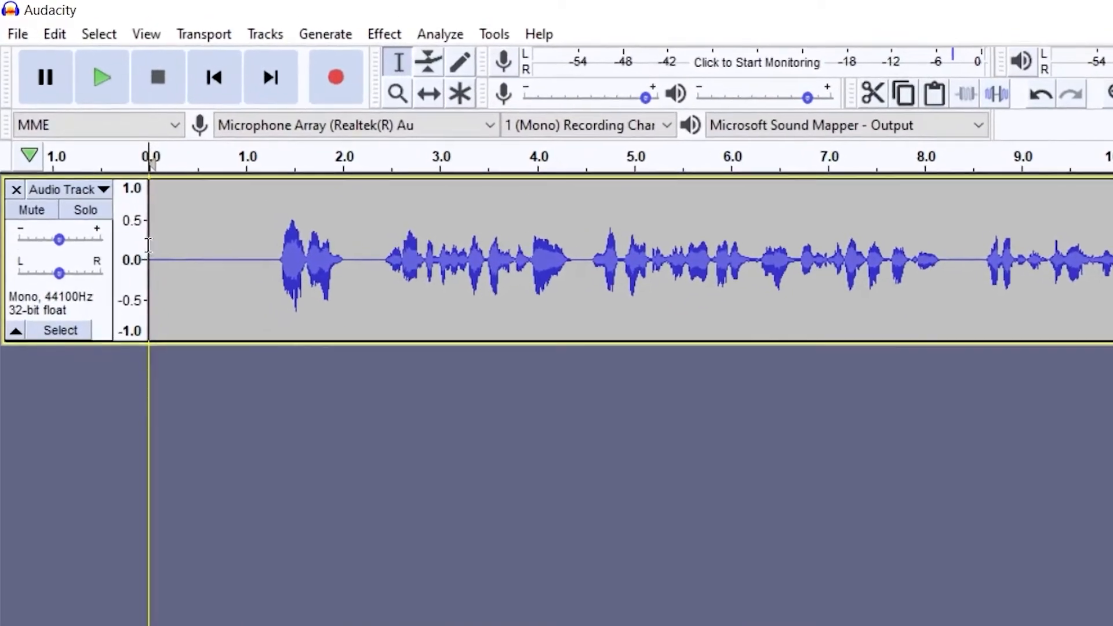
drag(116, 176, 231, 183)
drag(318, 255, 956, 264)
click(437, 255)
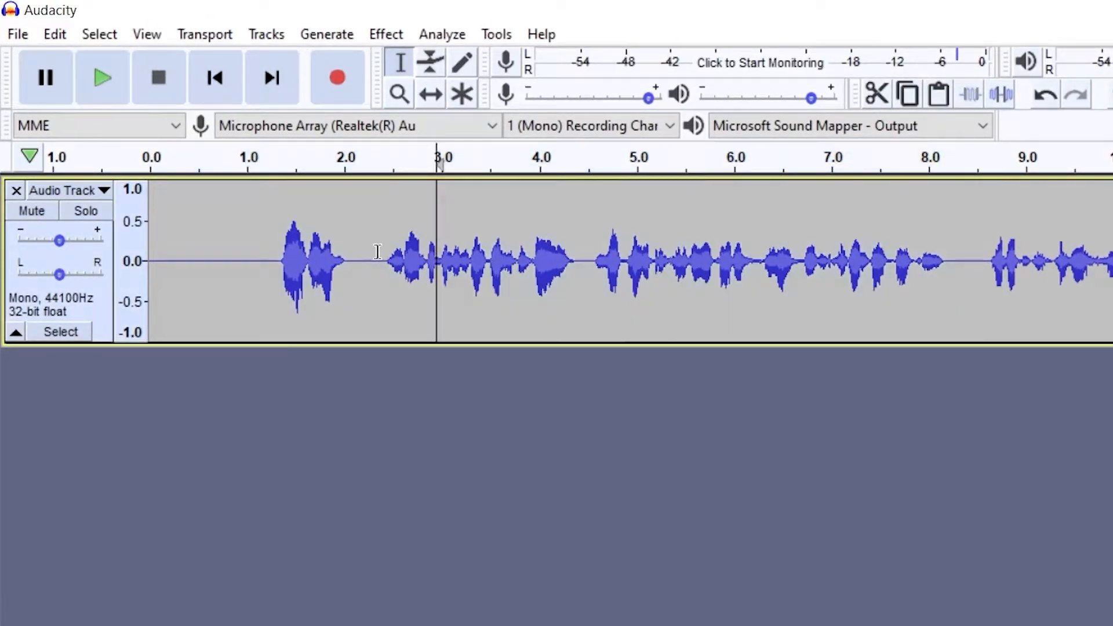
drag(355, 255, 870, 264)
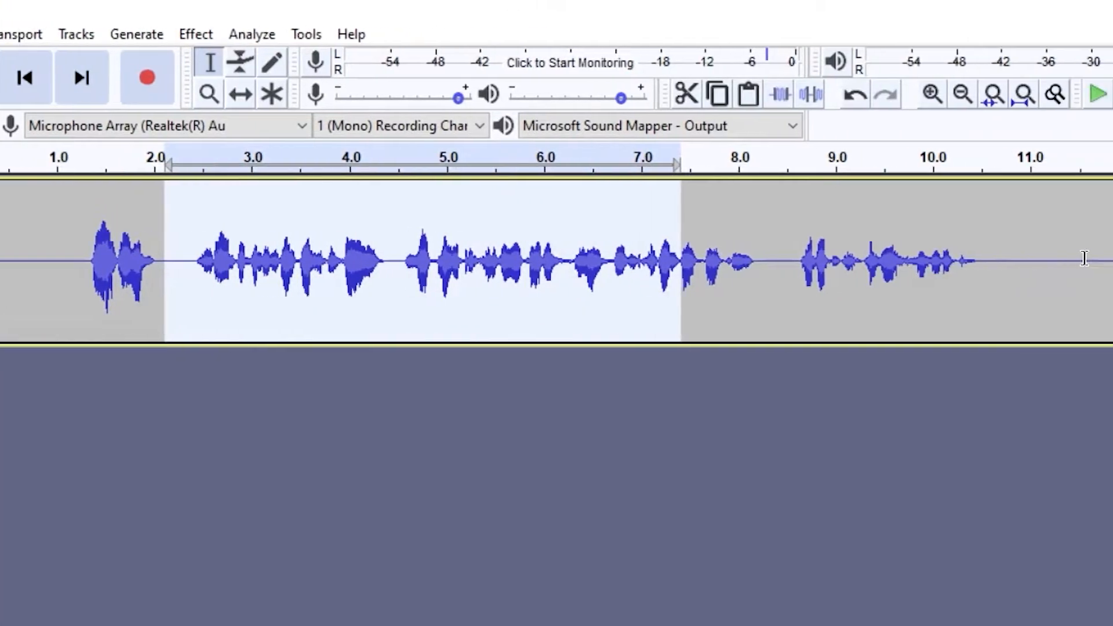
- Delete a stretch of audio near the end of the track, then undo the deletion
drag(1081, 259, 973, 258)
click(1039, 262)
drag(762, 260, 987, 264)
key(Delete)
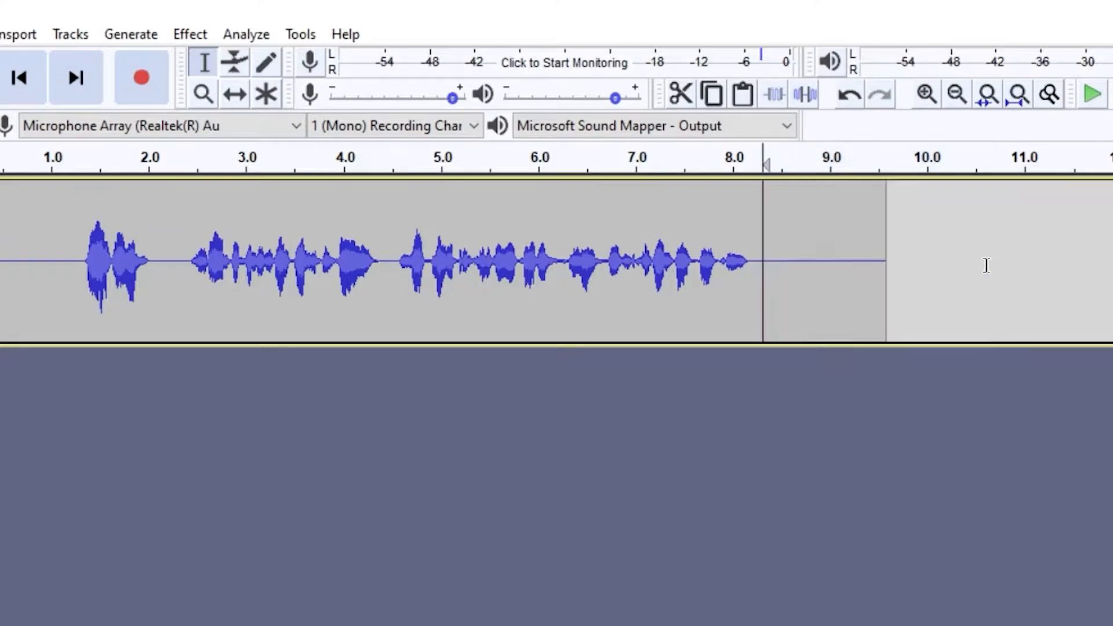
key(ctrl+z)
- Switch to the Envelope tool and add an envelope point near 1 second on the track
click(794, 438)
key(F2)
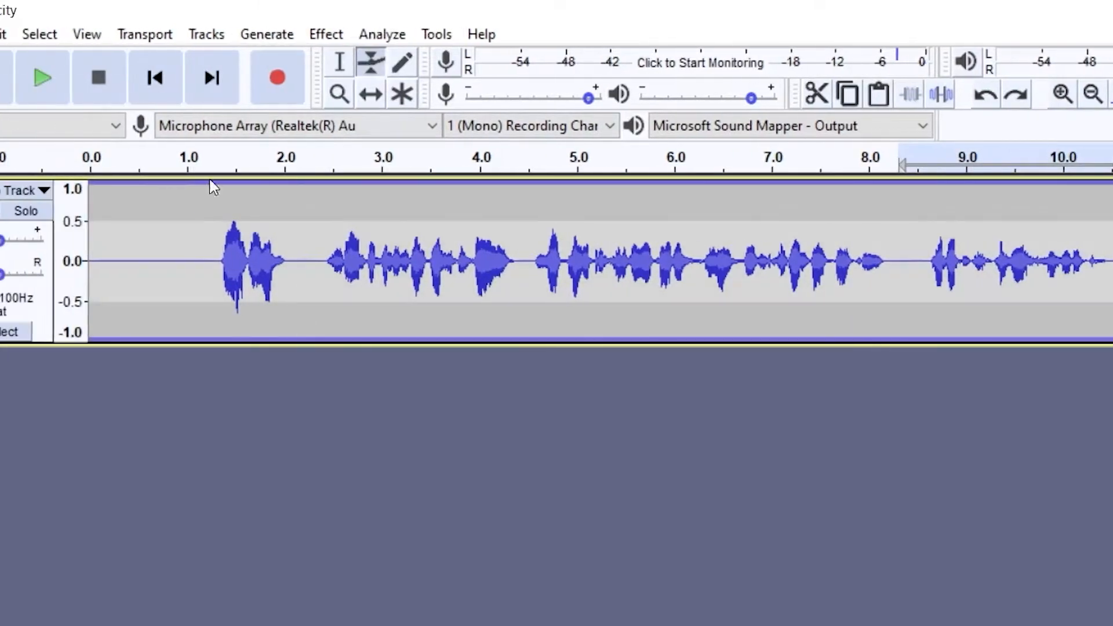
click(244, 232)
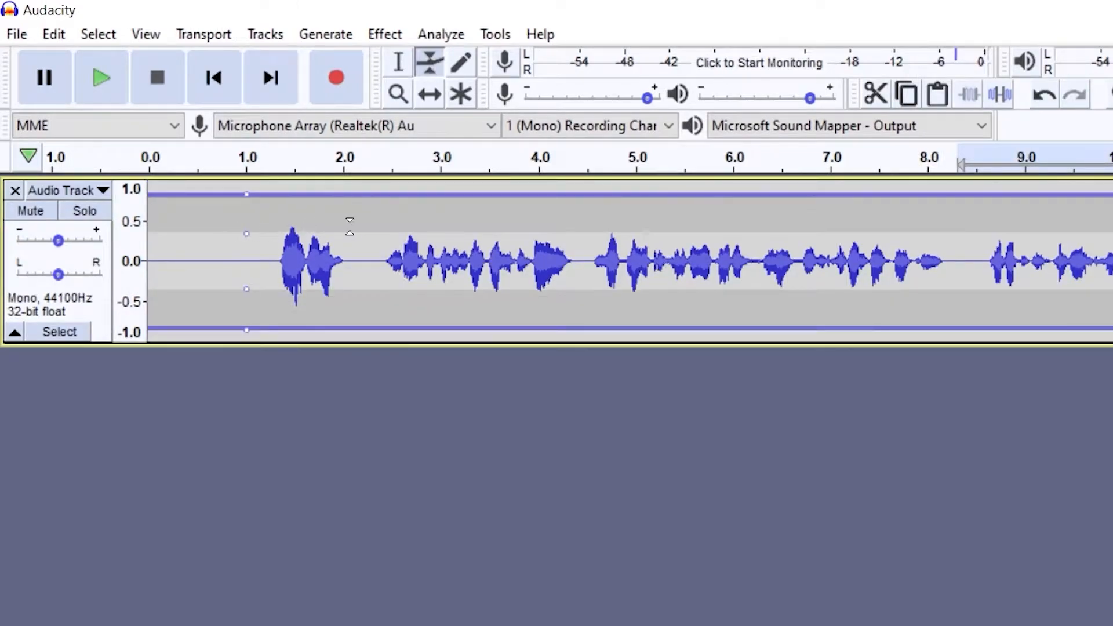
drag(366, 225, 304, 207)
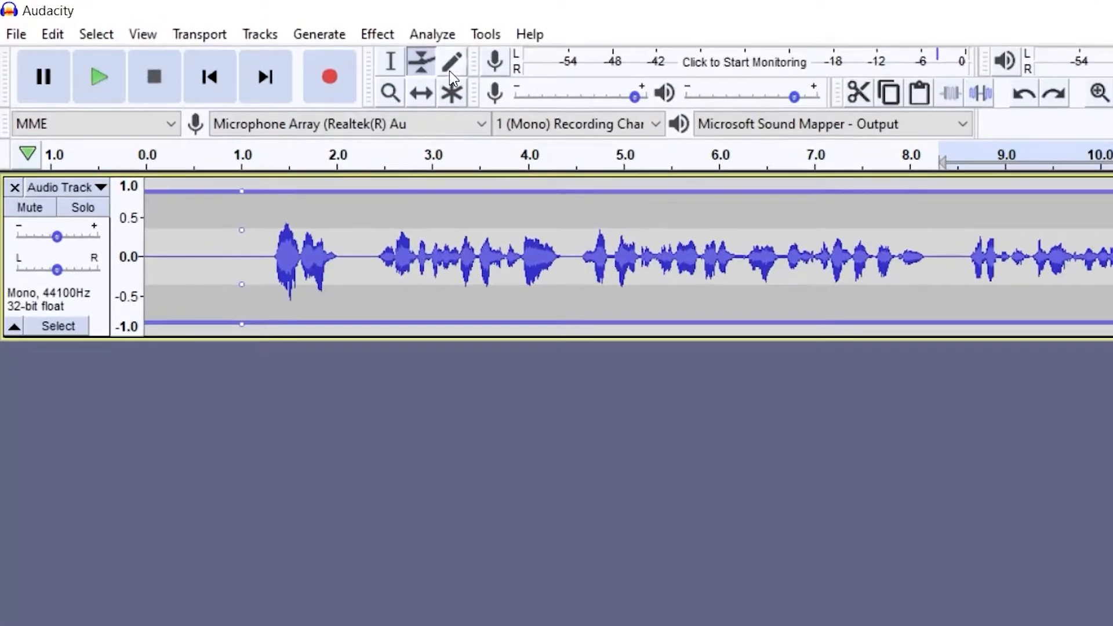
- Zoom in on the waveform near 5.21 seconds with the Zoom tool until individual samples show
click(312, 46)
click(391, 97)
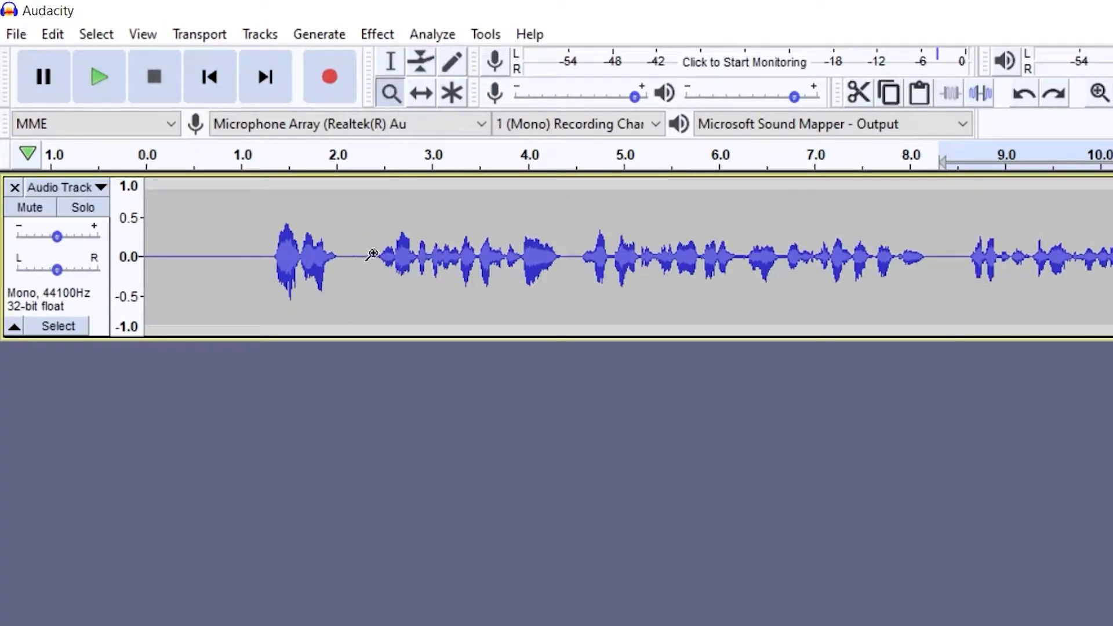
click(667, 261)
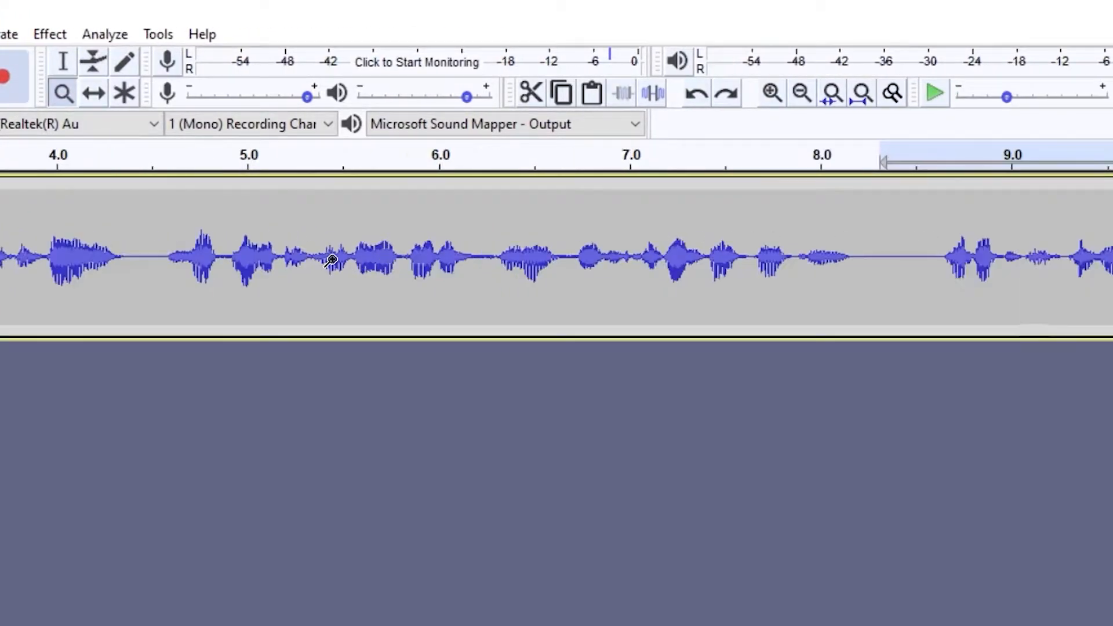
click(331, 259)
click(329, 255)
click(326, 255)
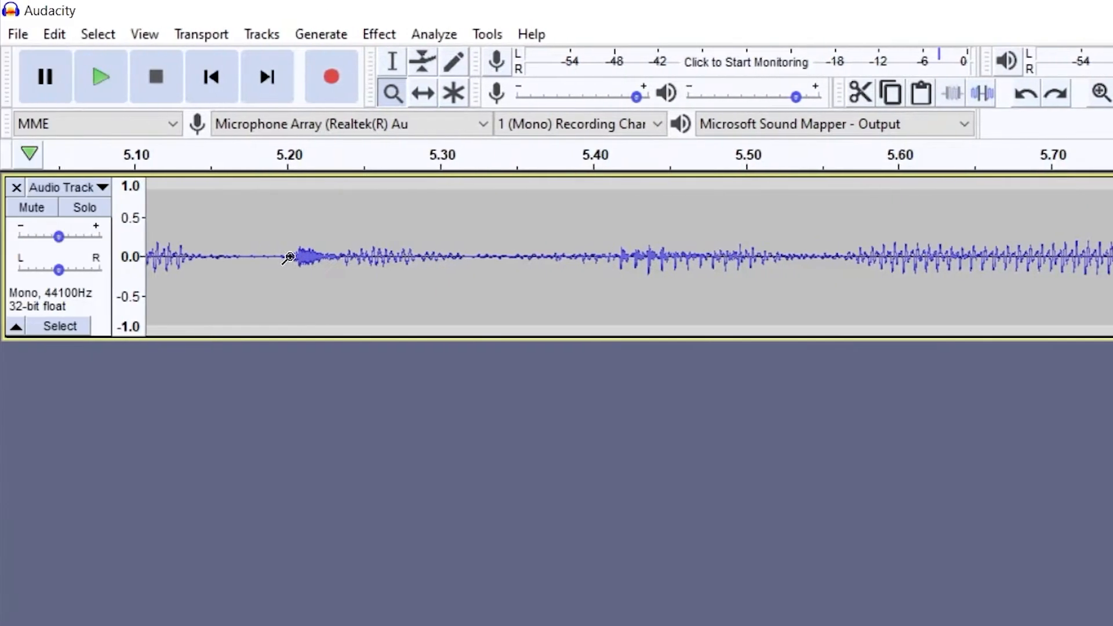
click(289, 257)
click(313, 256)
click(316, 257)
click(318, 257)
click(344, 256)
click(344, 257)
click(360, 256)
click(454, 250)
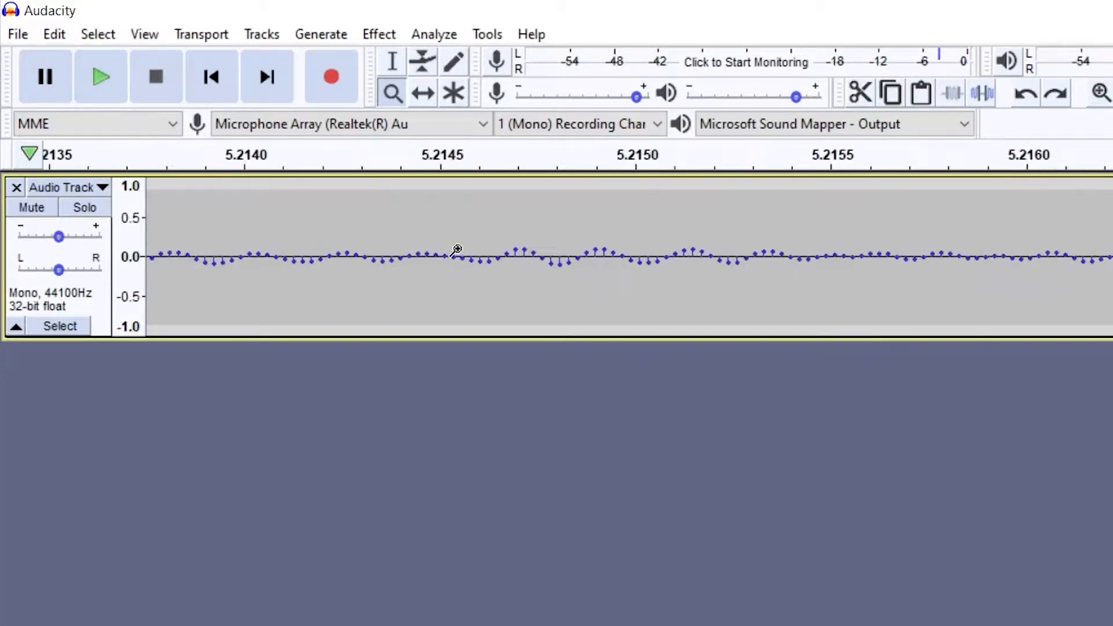
click(457, 250)
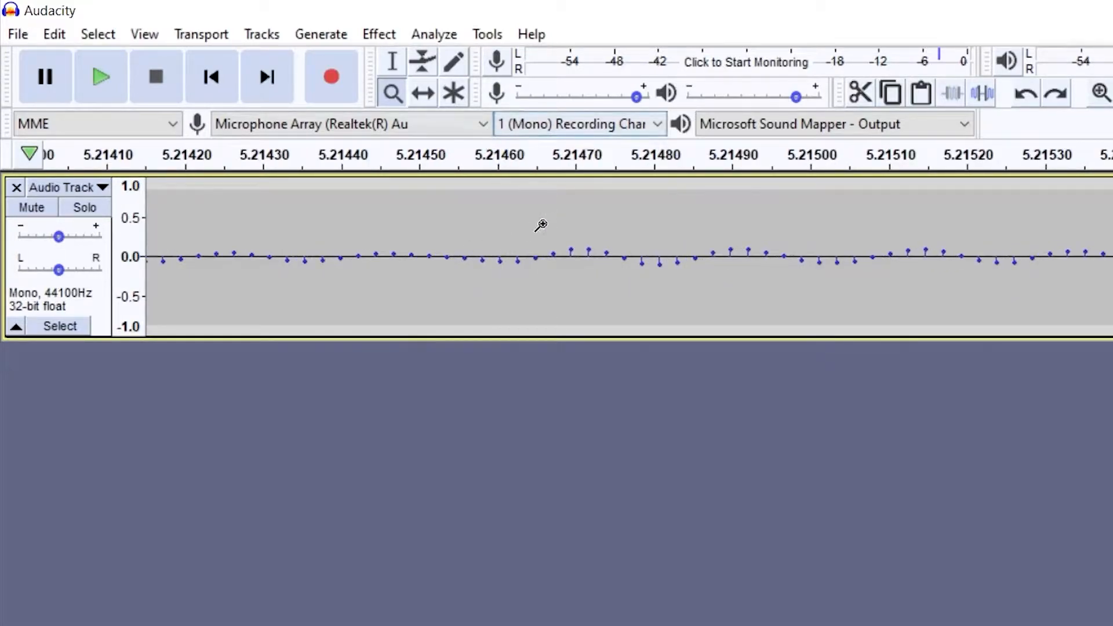
shift+click(531, 255)
shift+click(531, 255)
shift+click(531, 255)
click(531, 255)
click(531, 255)
click(531, 256)
- Redraw the samples around 5.2147 seconds into a raised peak with the Draw tool
click(453, 63)
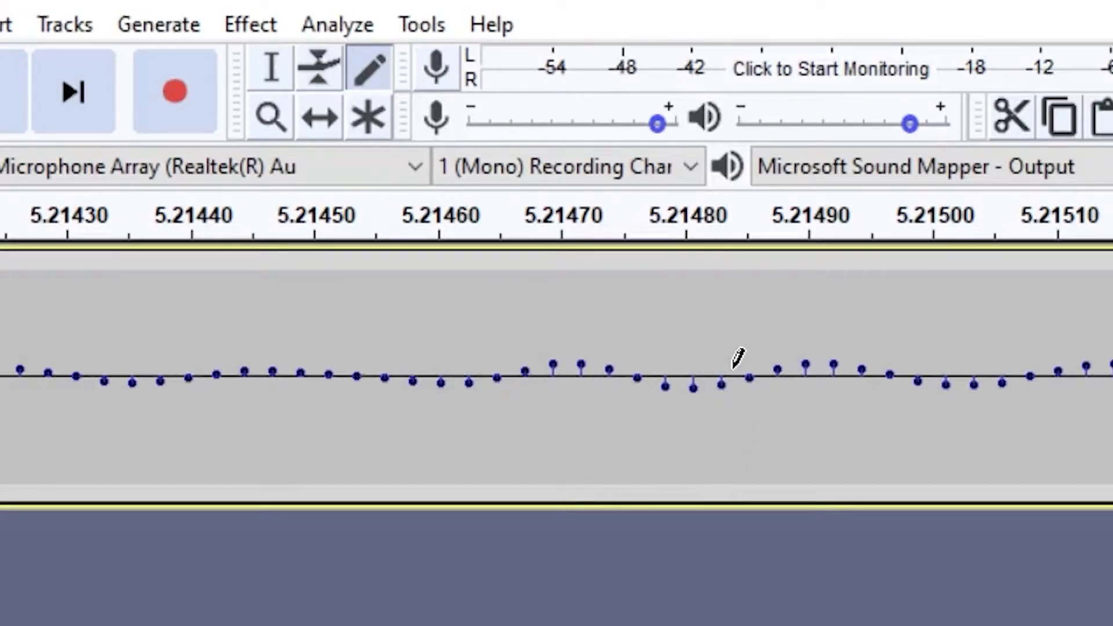
click(552, 274)
click(581, 278)
click(525, 280)
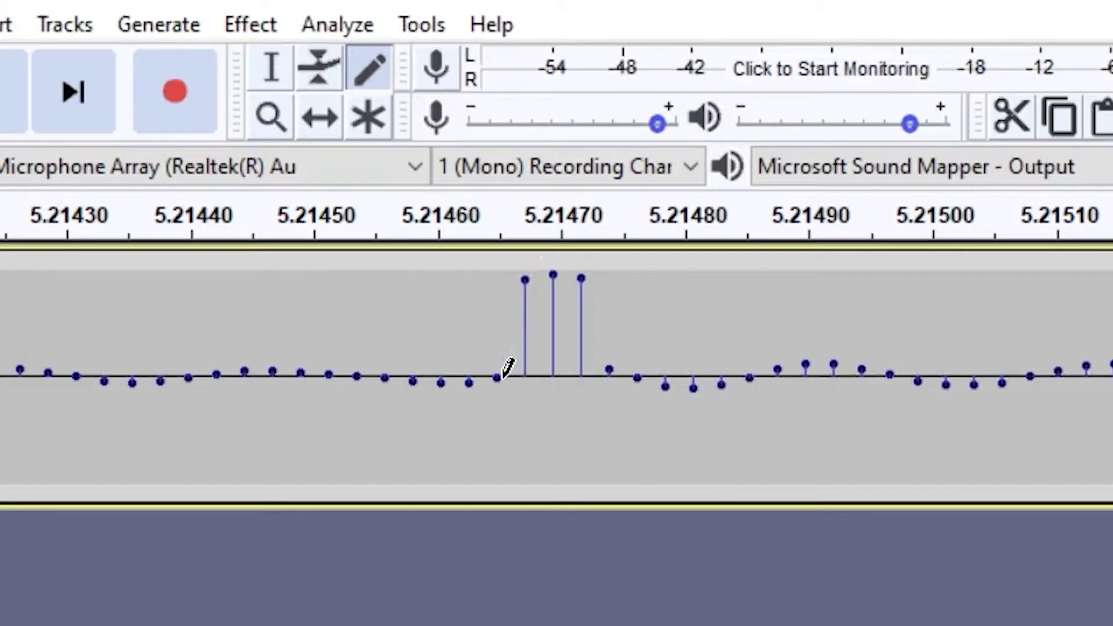
click(497, 300)
click(496, 315)
click(609, 317)
click(637, 327)
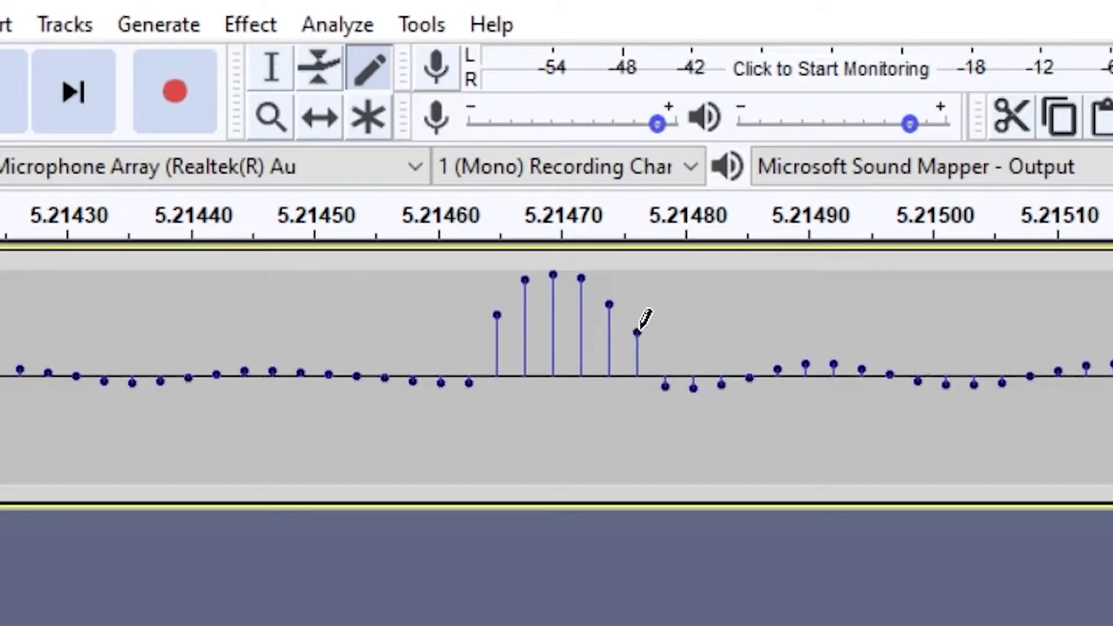
click(468, 343)
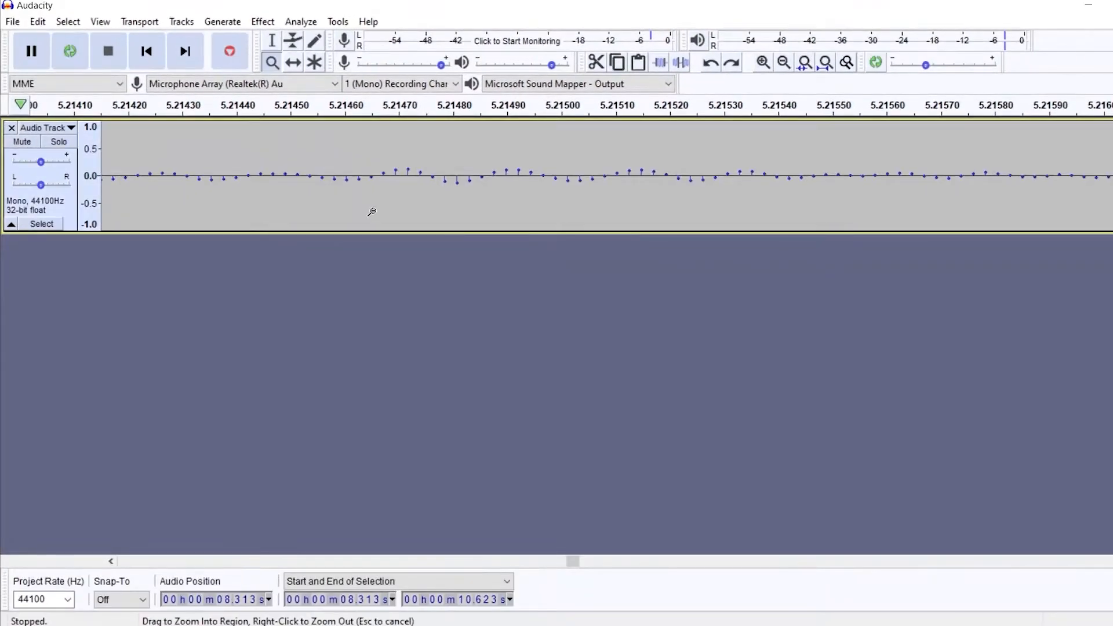
- Zoom back out to view the whole track
right_click(497, 458)
right_click(497, 458)
right_click(497, 458)
right_click(497, 457)
right_click(498, 458)
right_click(498, 458)
right_click(497, 458)
right_click(372, 212)
right_click(371, 212)
right_click(371, 211)
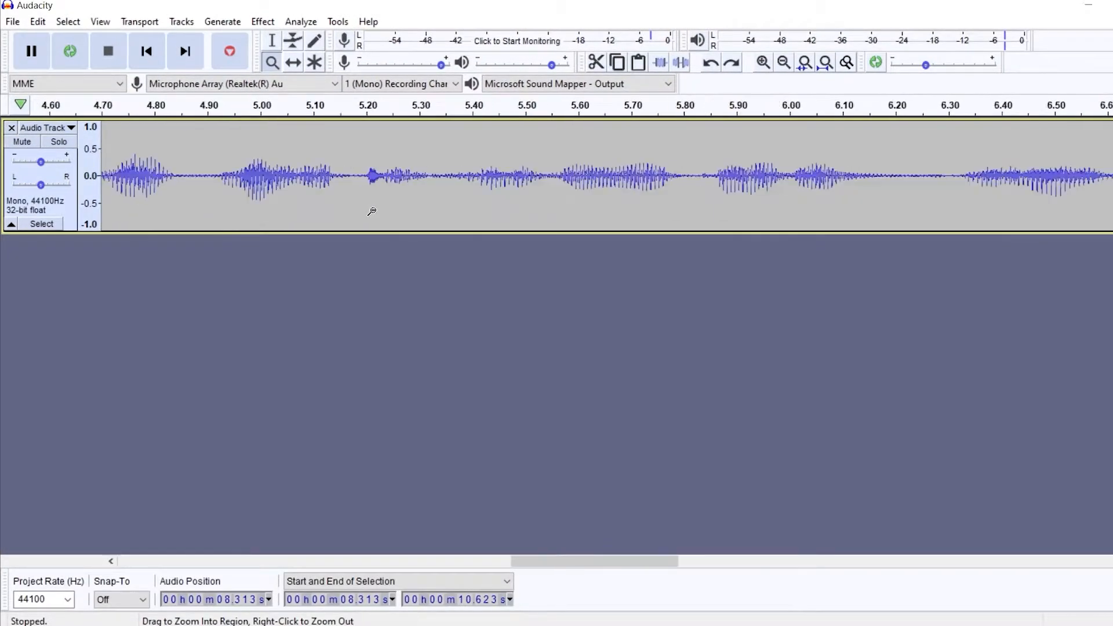
right_click(371, 211)
right_click(372, 211)
right_click(372, 212)
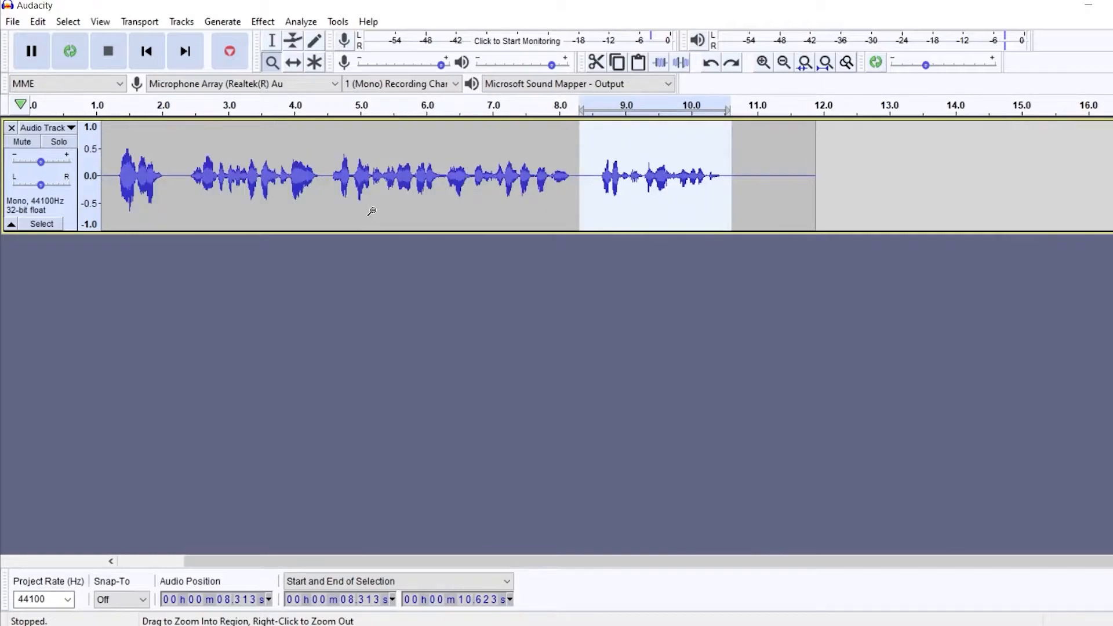
- Shift the audio clip about 1 second later with the Time Shift tool
click(294, 62)
drag(500, 192, 584, 190)
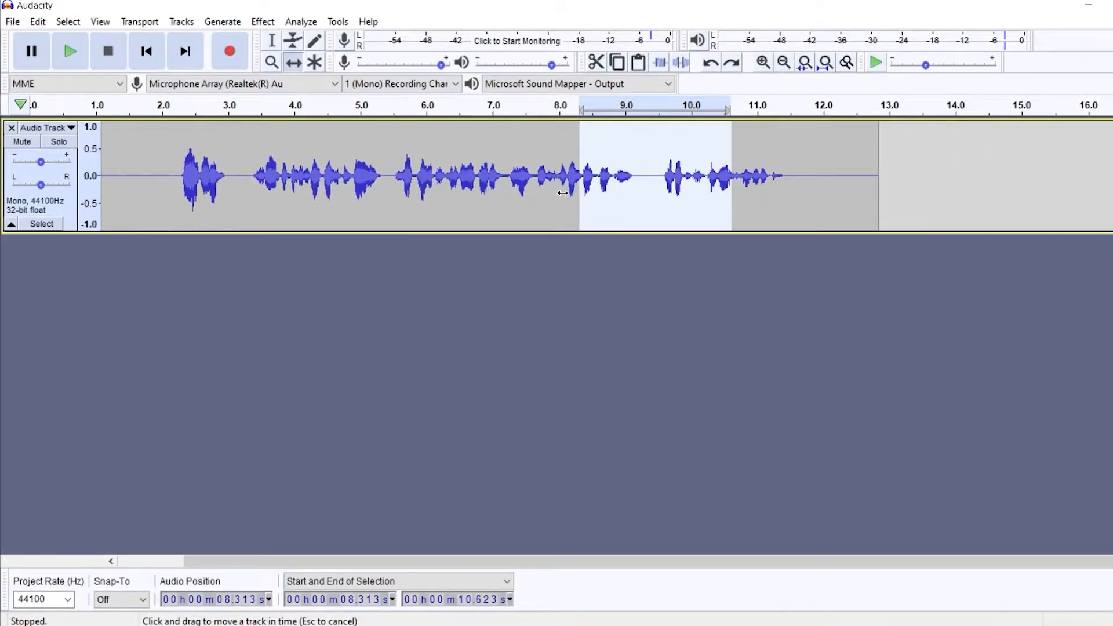
- Try the Multi-tool on the track, then return to the Selection tool
click(316, 65)
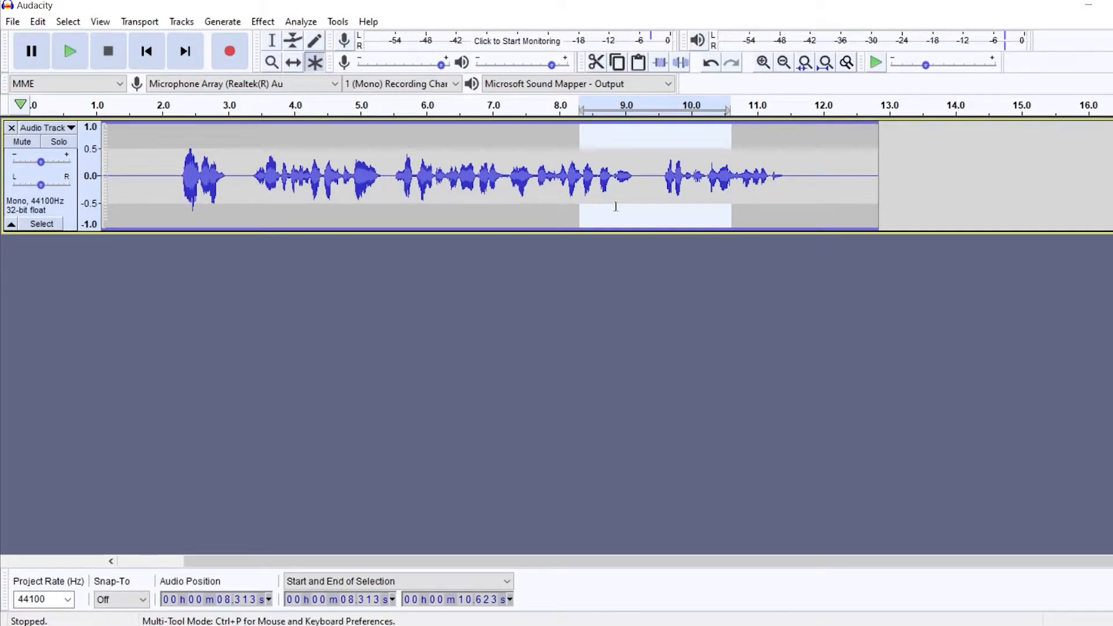
click(542, 271)
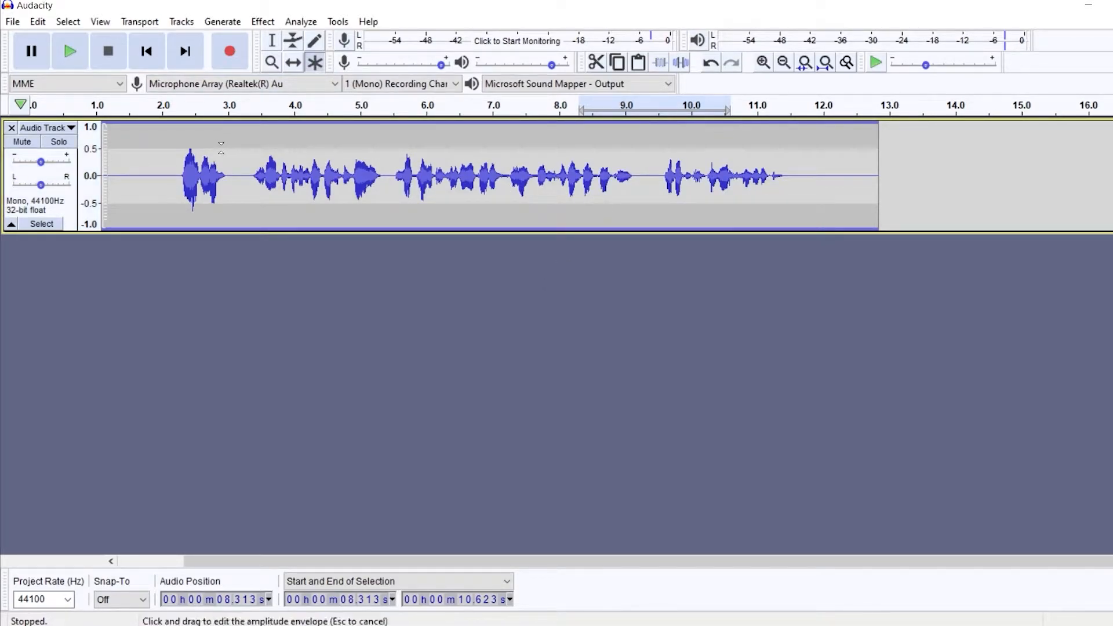
click(272, 41)
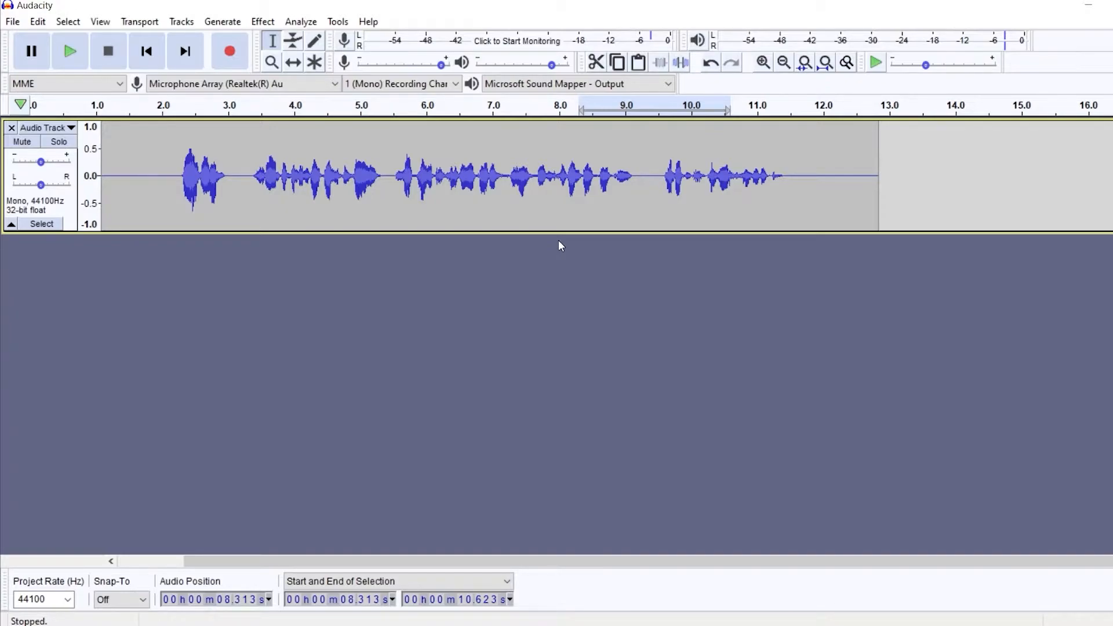
- Play the track from about 6.9 seconds and stop playback
drag(177, 173, 654, 173)
click(485, 174)
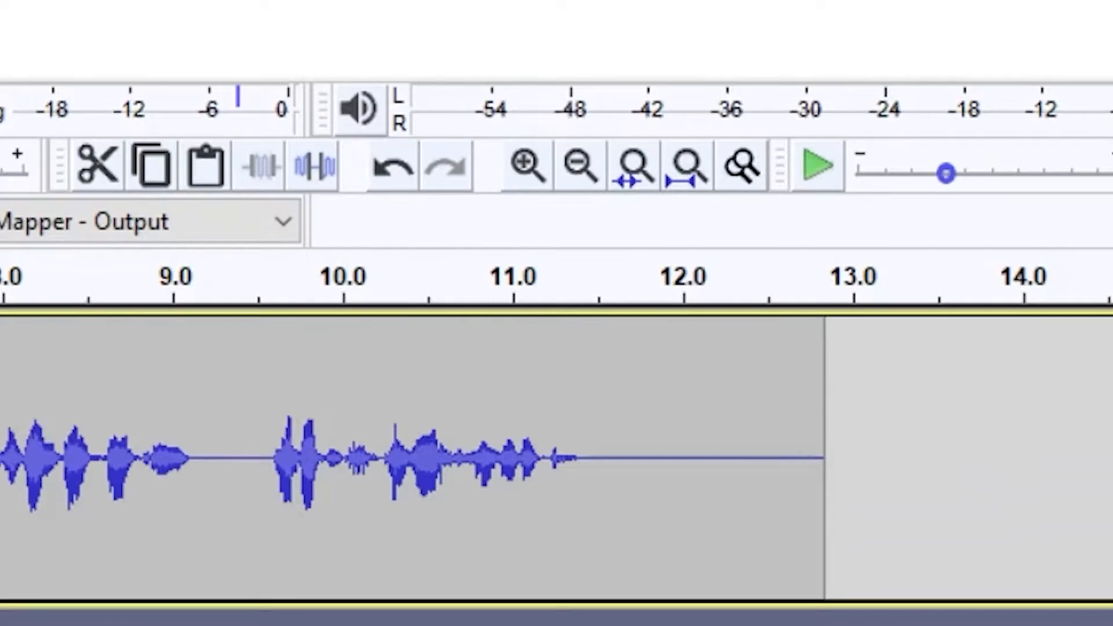
key(space)
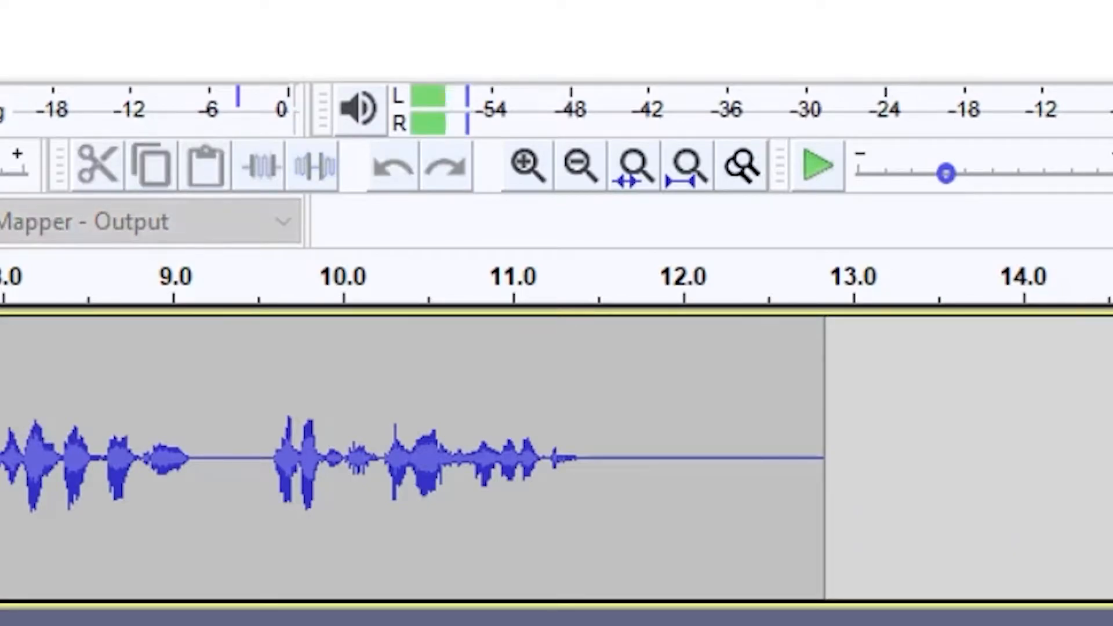
key(space)
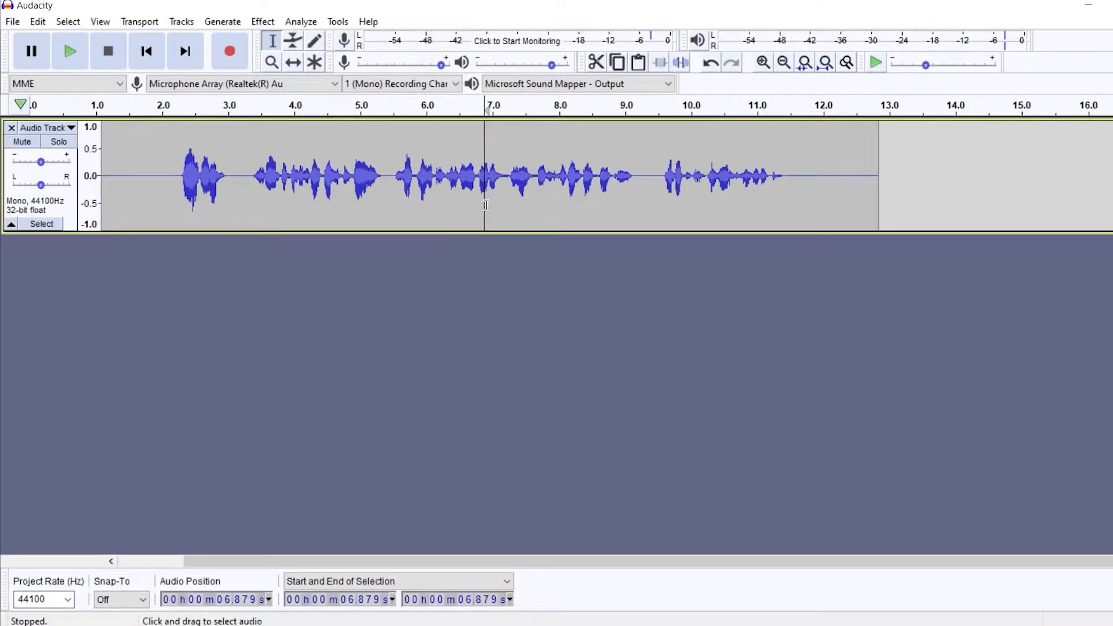
- Select the silent lead-in from 0.952 to 2.270 seconds and capture it as the Noise Reduction noise profile
click(846, 182)
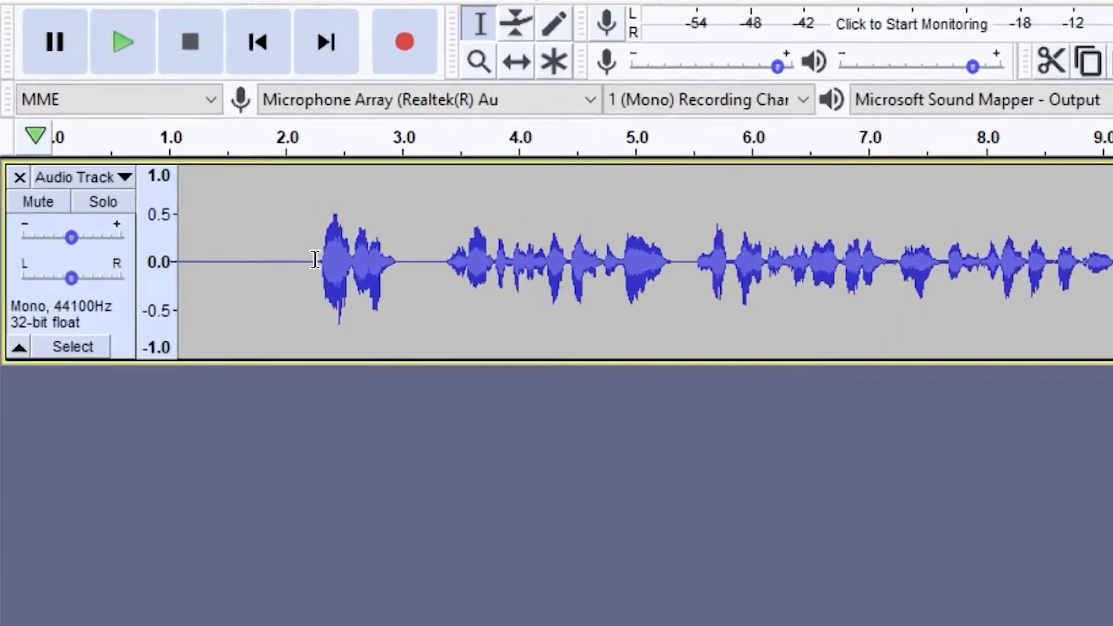
drag(178, 172, 88, 184)
drag(210, 354, 399, 350)
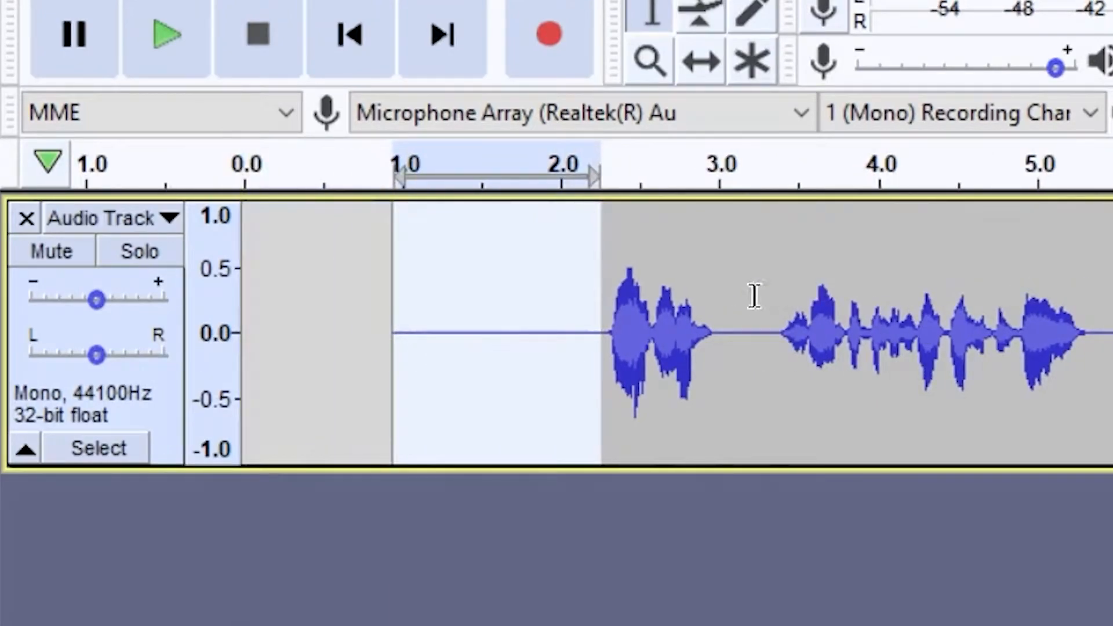
click(561, 7)
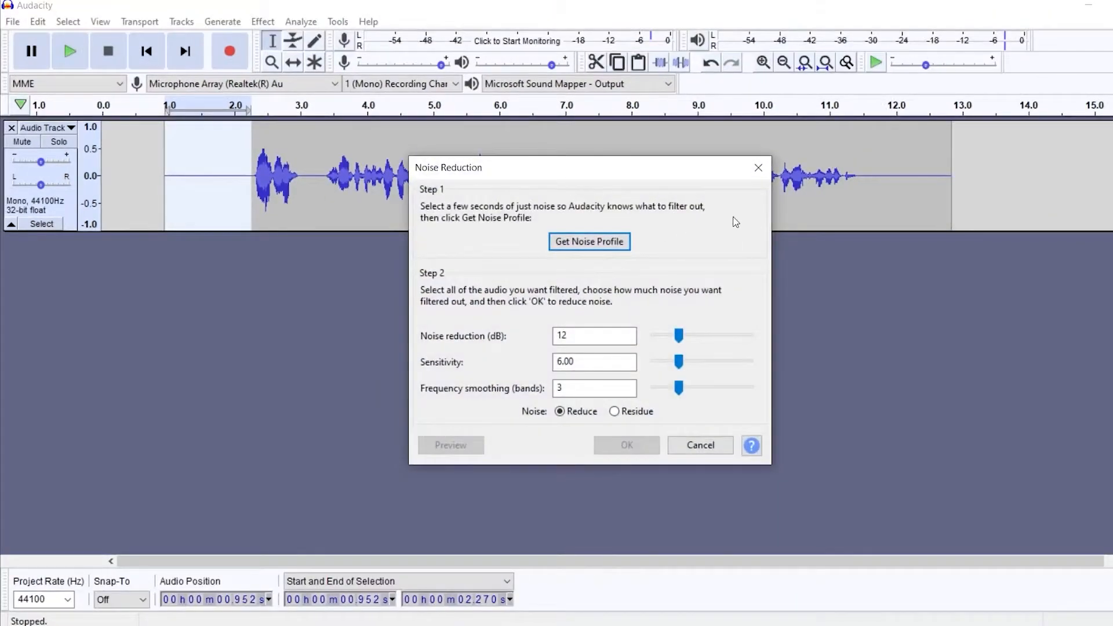
click(583, 243)
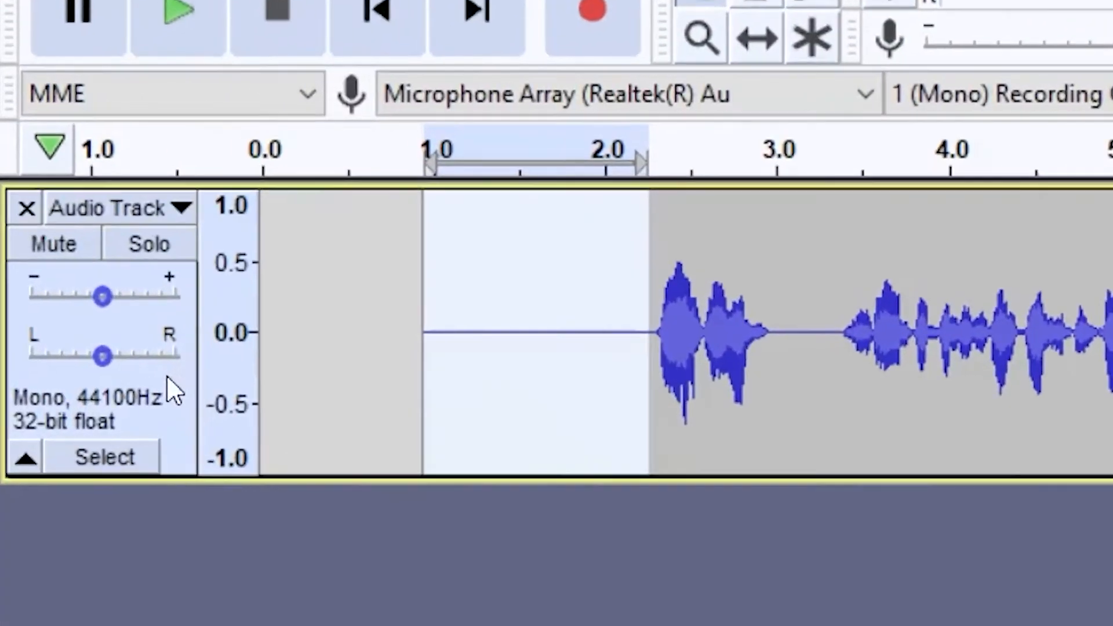
- Select the whole track and apply Repeat Noise Reduction
click(63, 193)
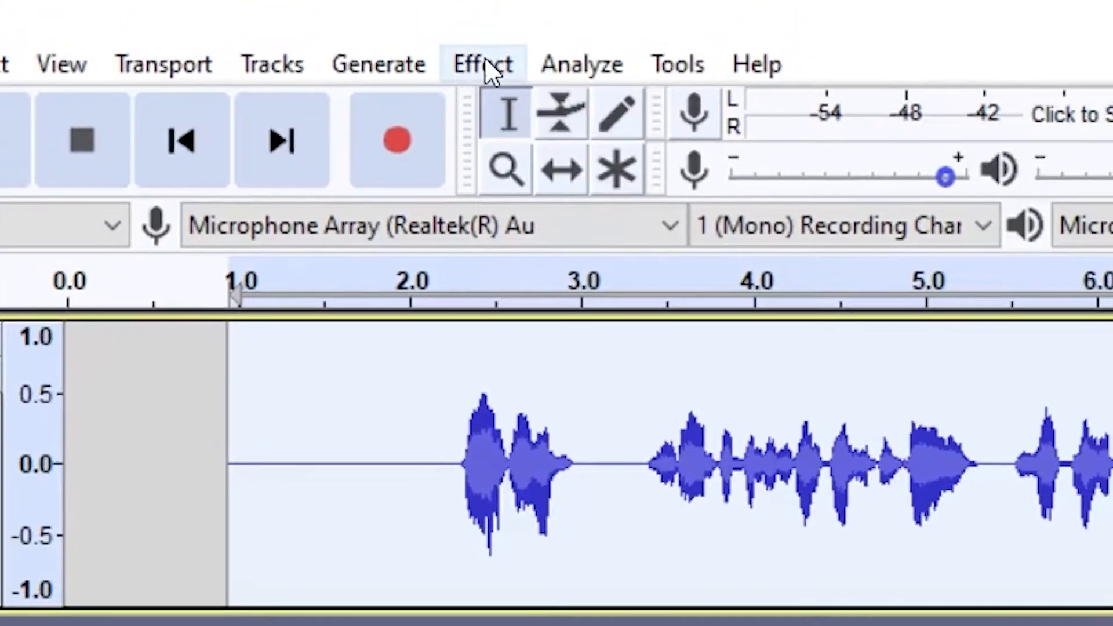
click(484, 61)
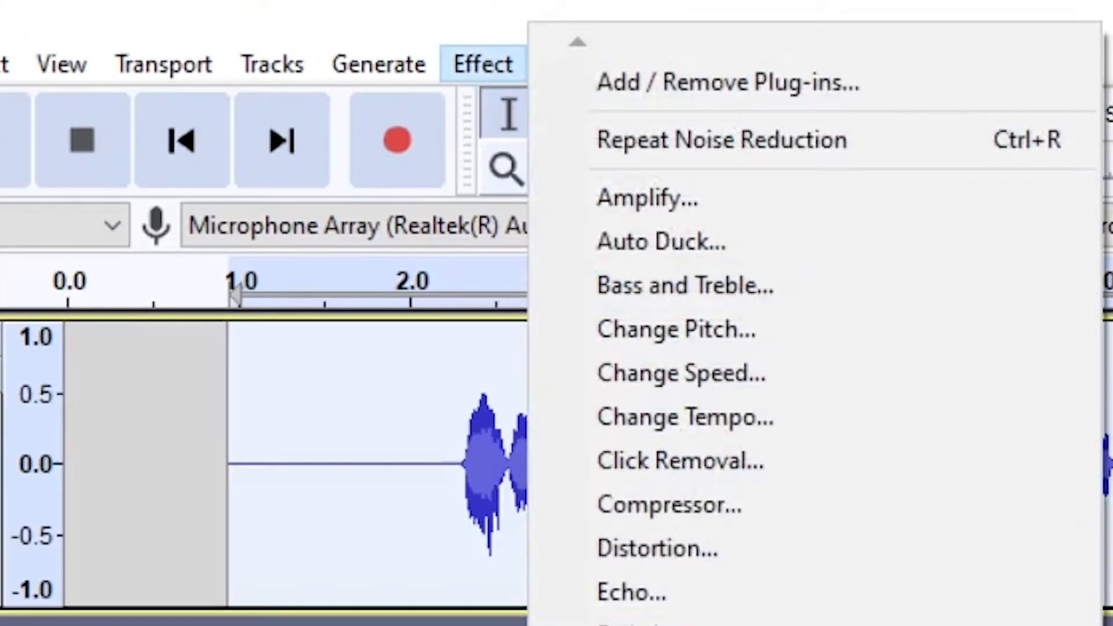
click(870, 142)
- Delete the empty gap from 0 to about 0.95 seconds at the start of the track
drag(165, 168, 97, 165)
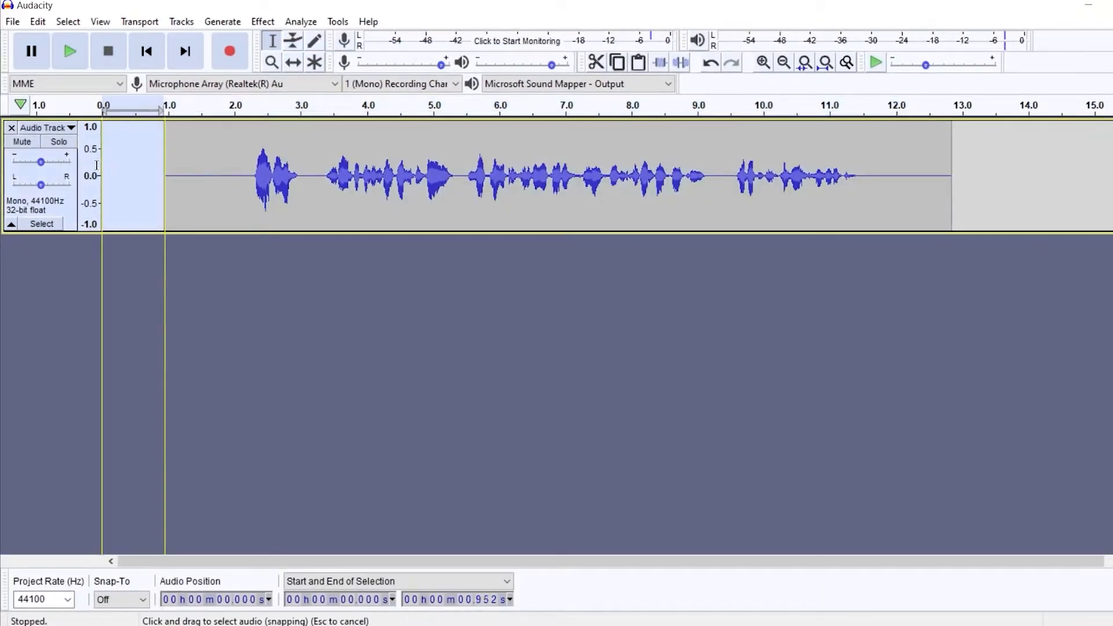
key(Delete)
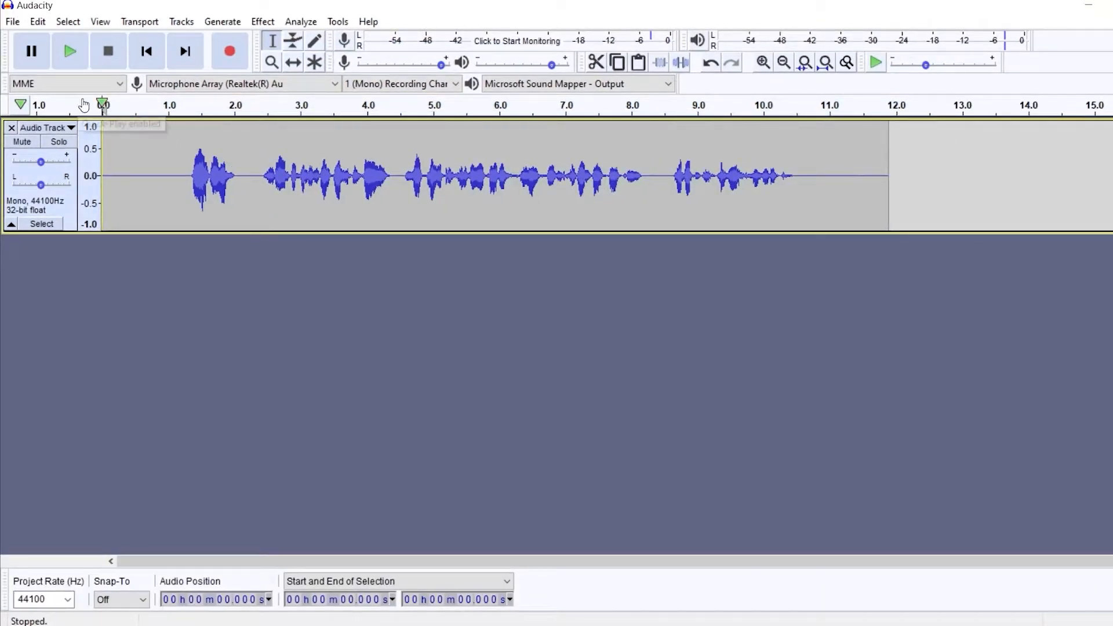
- Play the cleaned track and stop playback
click(68, 54)
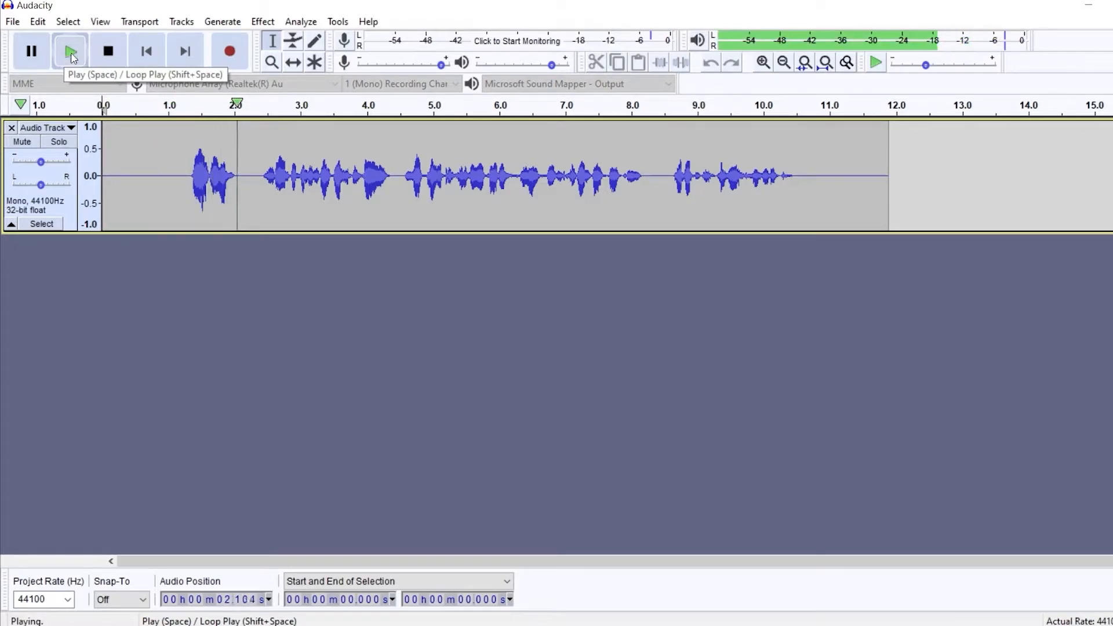
click(108, 50)
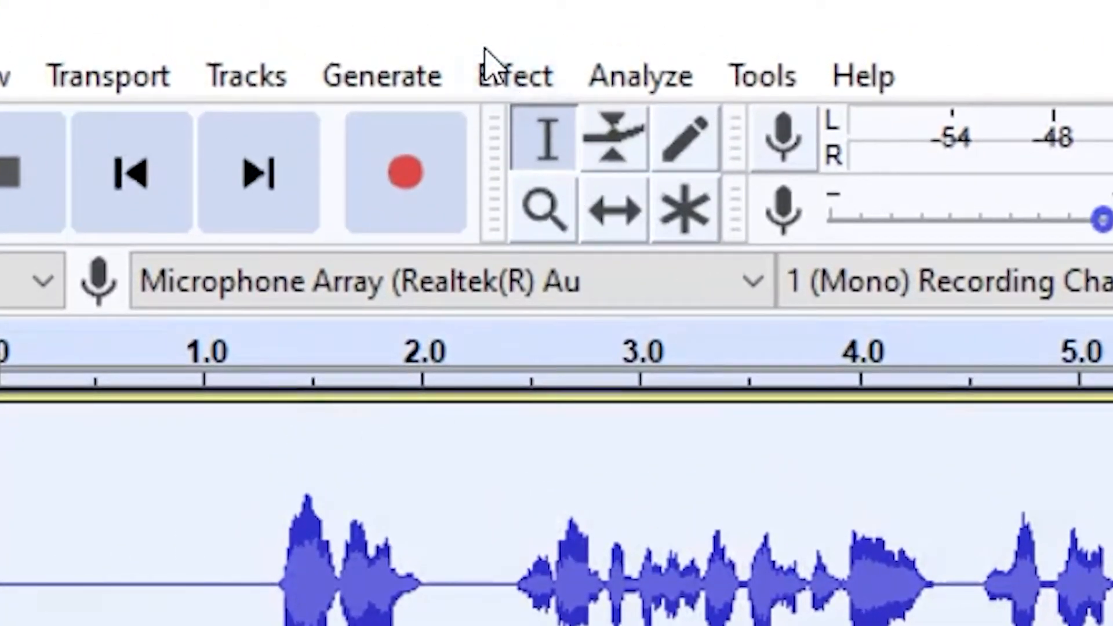
- Amplify the whole track with the new peak amplitude set to 0.0 dB
click(499, 81)
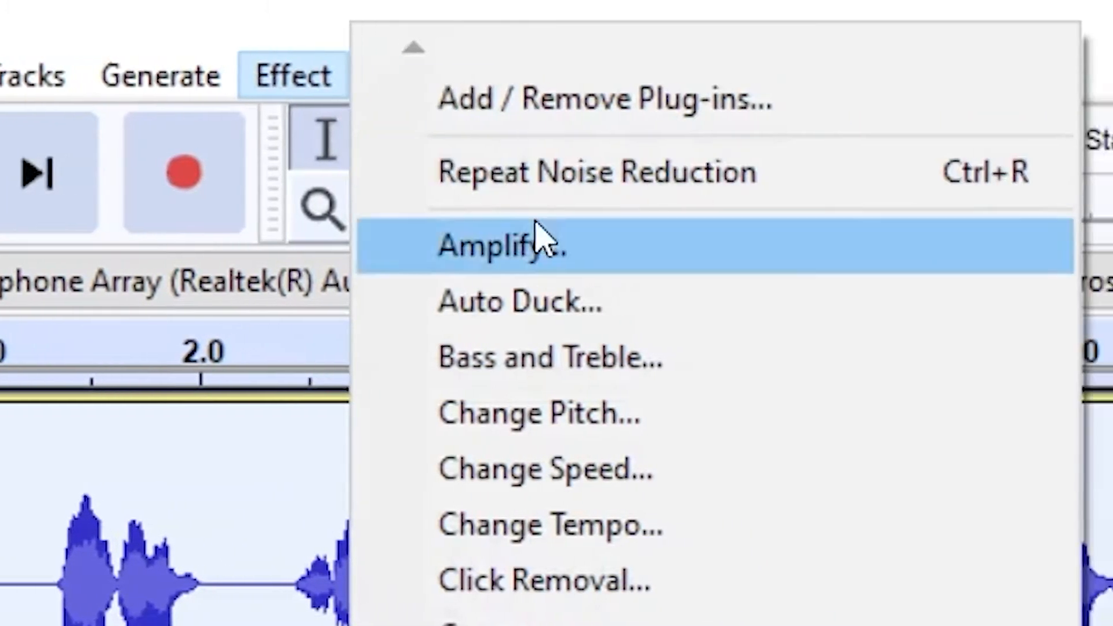
click(756, 241)
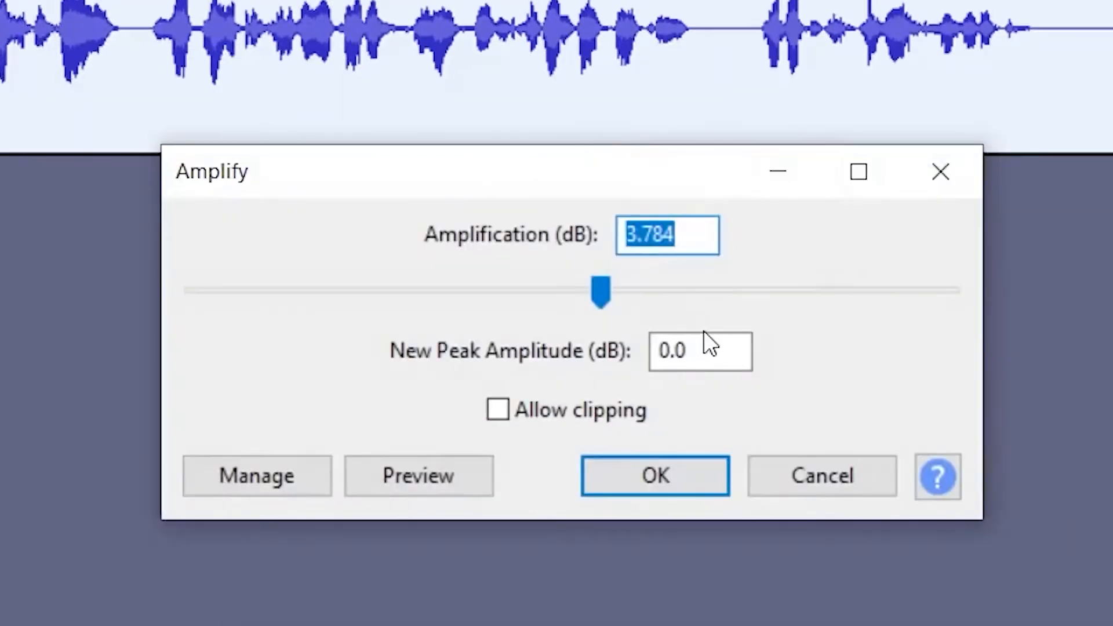
drag(713, 349, 604, 349)
click(708, 352)
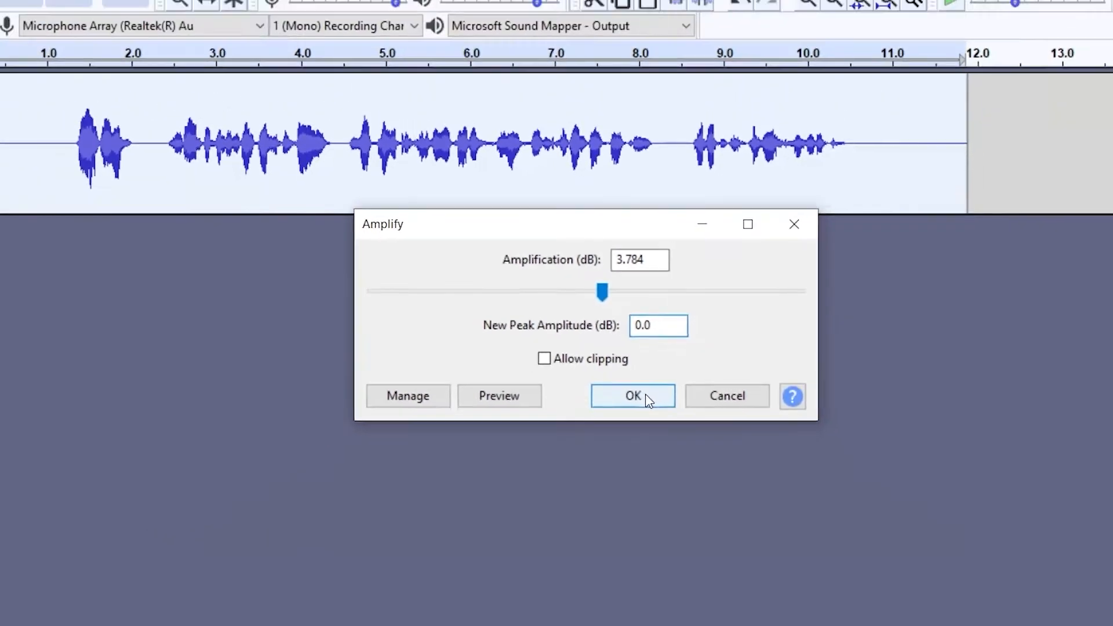
click(678, 473)
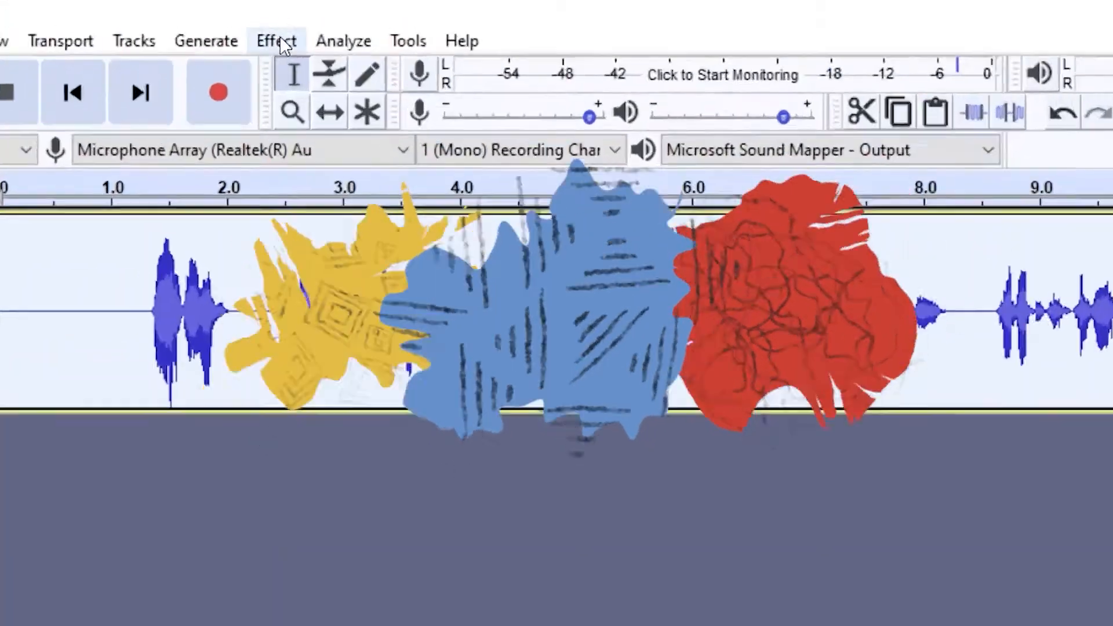
- Apply a Filter Curve that boosts frequencies below about 77 Hz by about 4 dB and above about 3000 Hz by about 5 dB
click(264, 22)
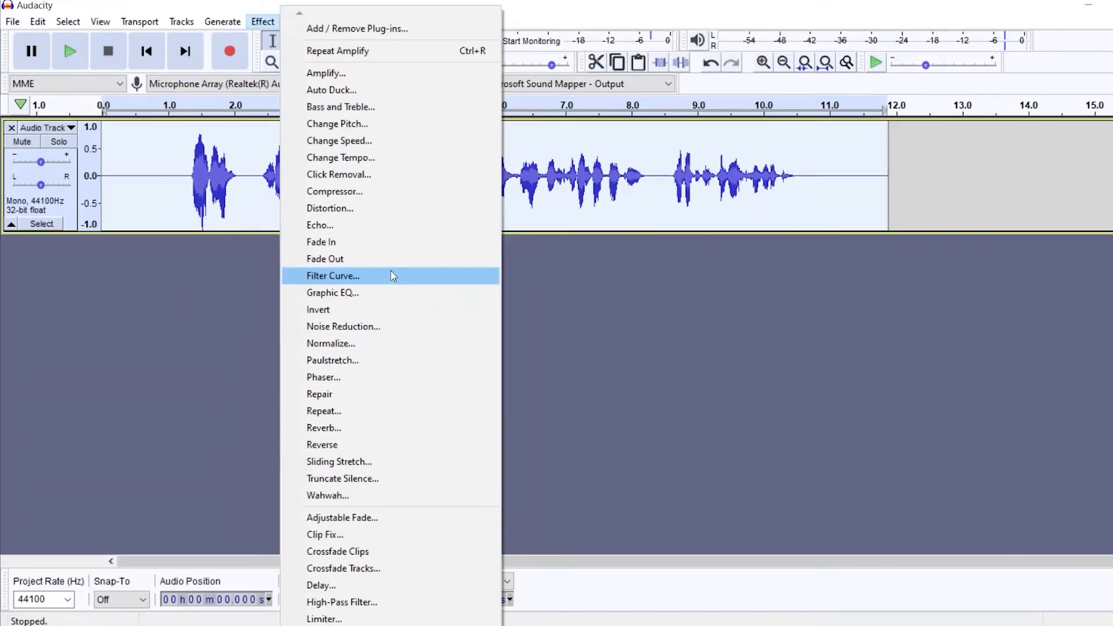
click(771, 304)
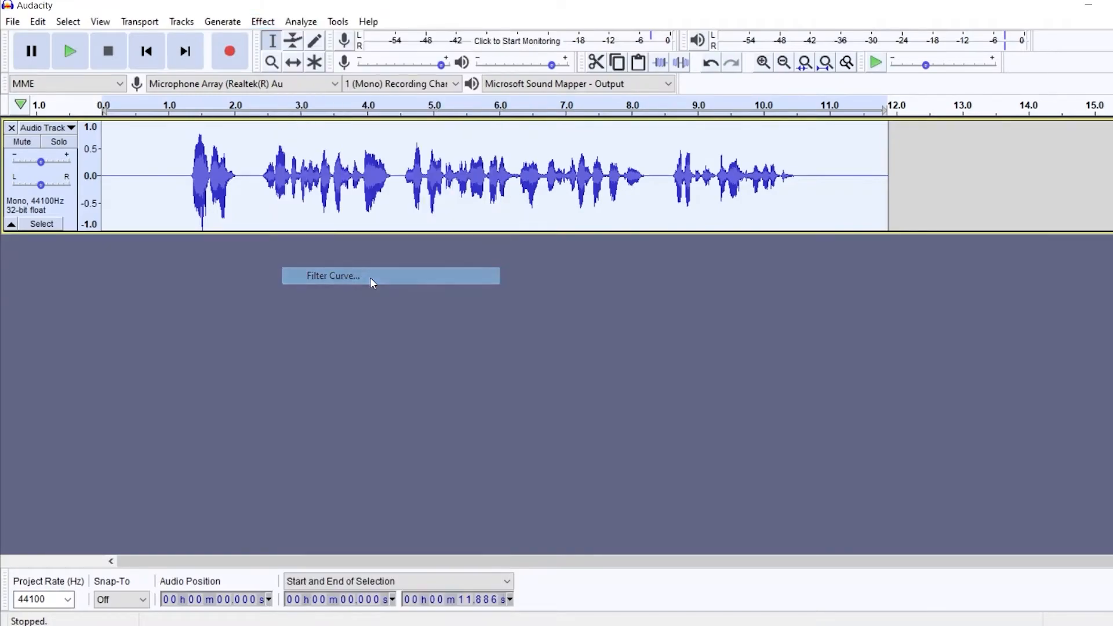
click(574, 468)
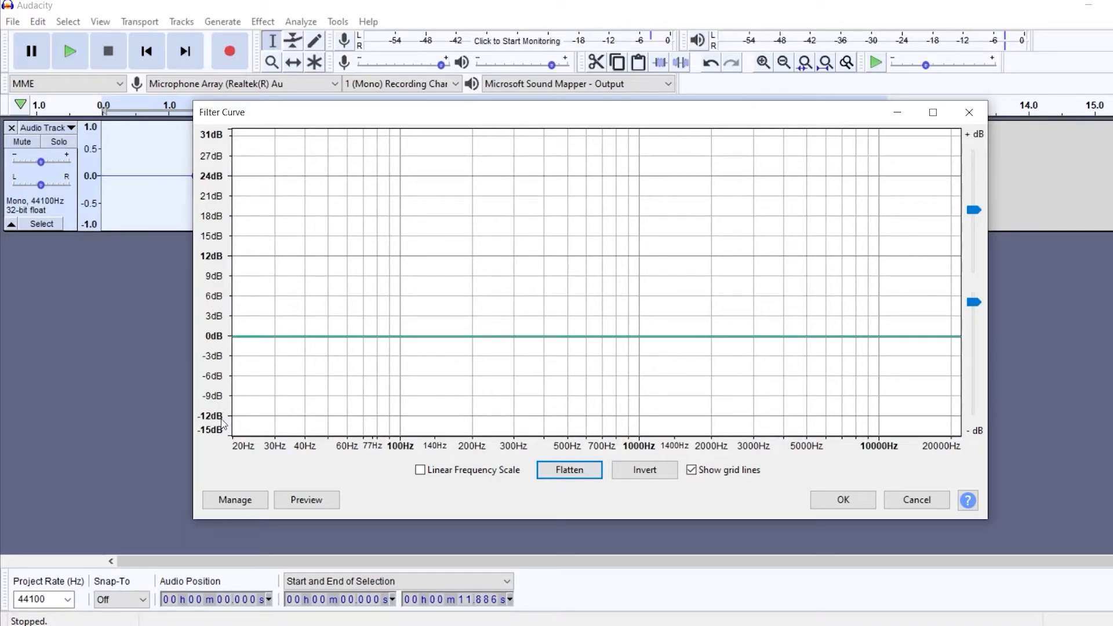
drag(977, 209, 984, 288)
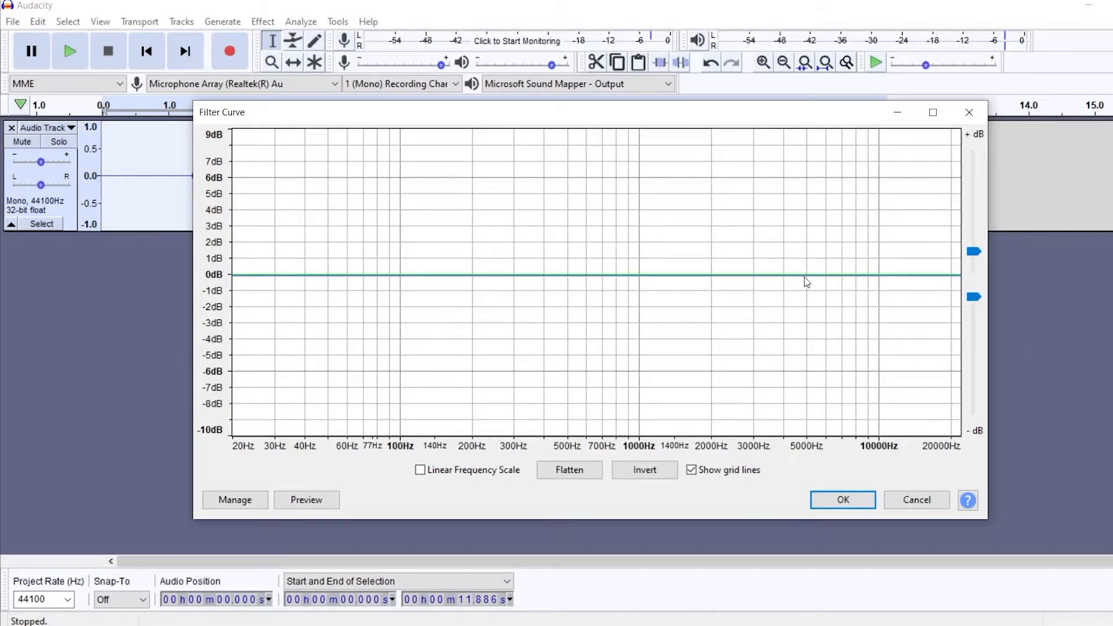
click(723, 276)
drag(785, 281, 767, 188)
click(399, 276)
drag(368, 277, 371, 210)
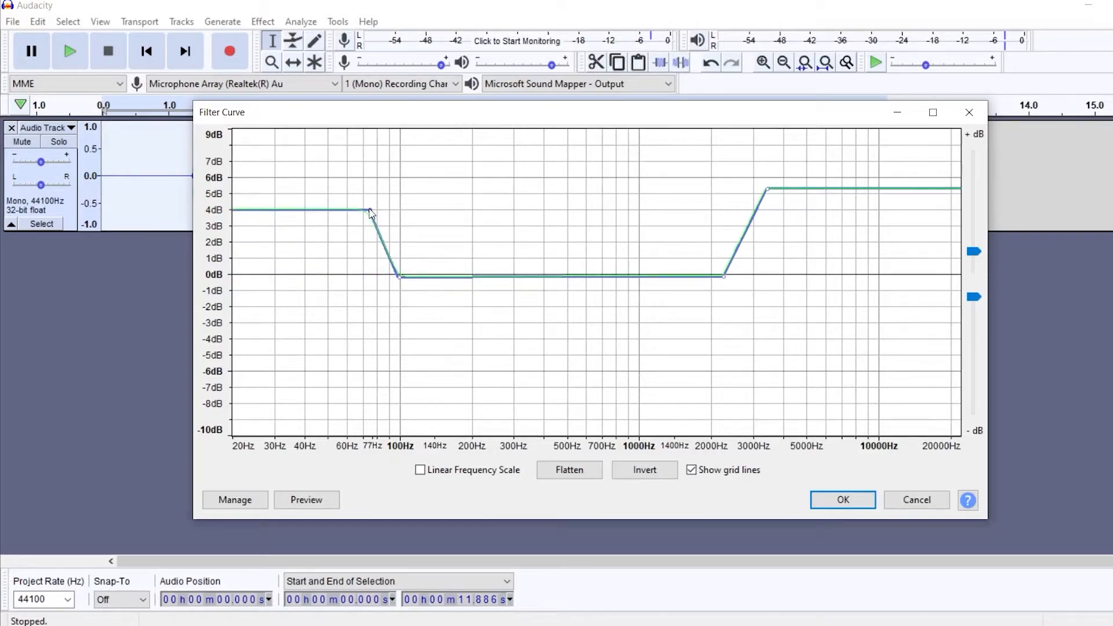
click(843, 500)
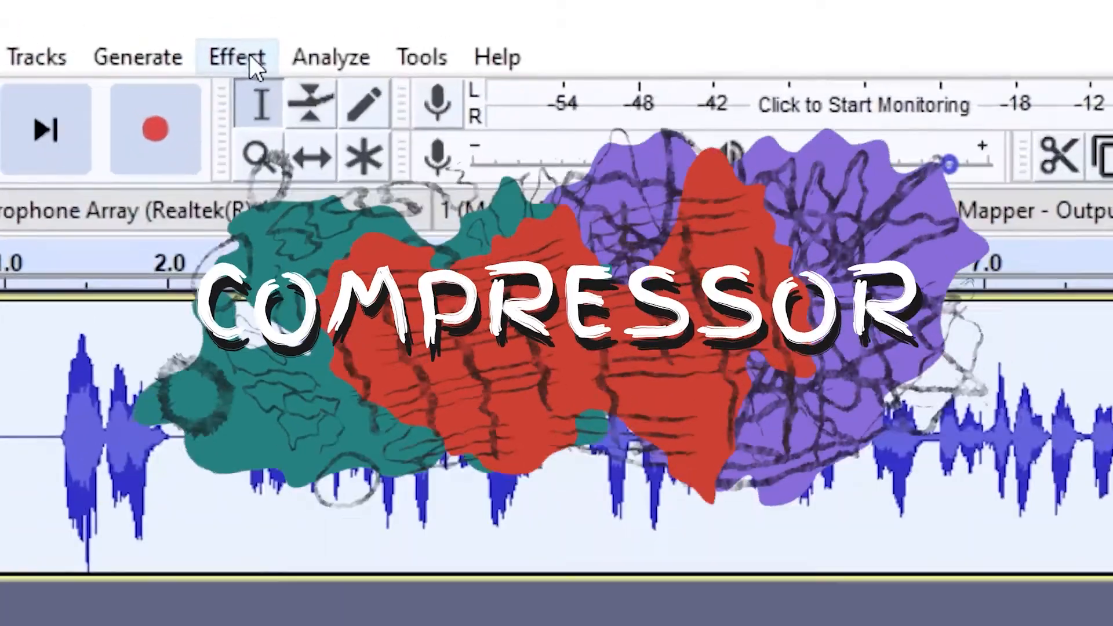
- Apply the Compressor to the track with a -30 dB threshold, 4:1 ratio and make-up gain
click(249, 55)
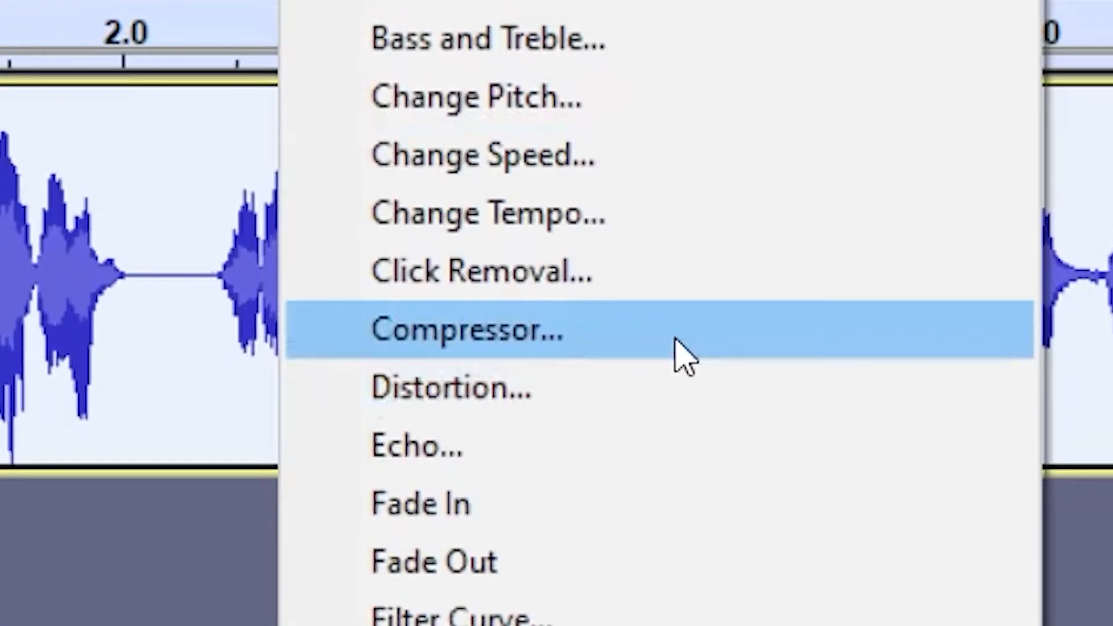
click(679, 347)
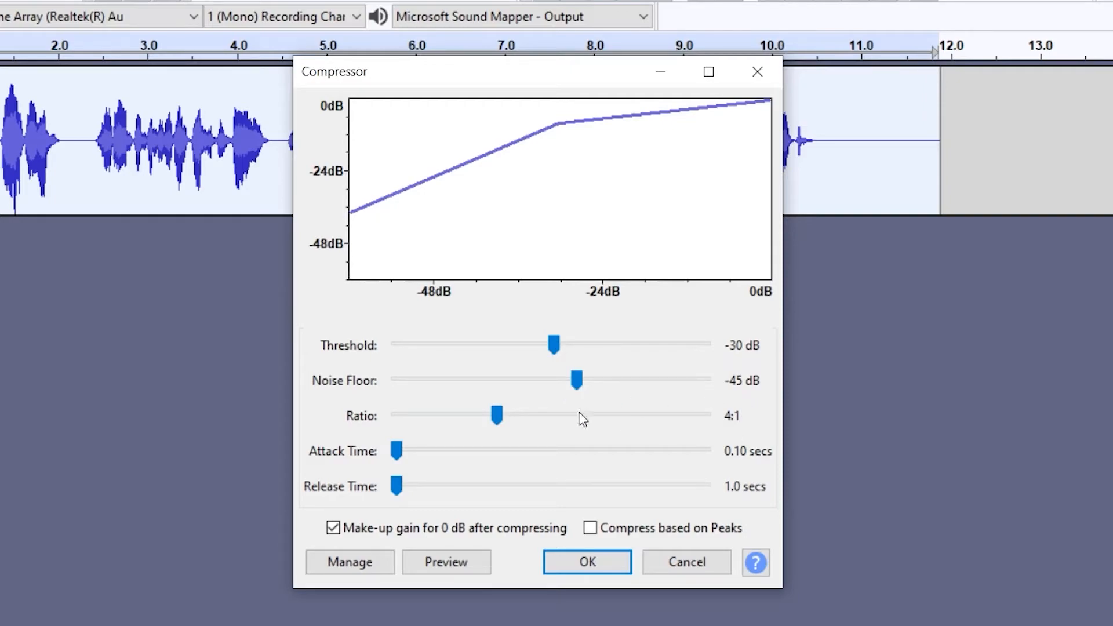
mouse_move(499, 415)
mouse_down()
mouse_move(467, 416)
mouse_move(497, 416)
mouse_up()
click(591, 557)
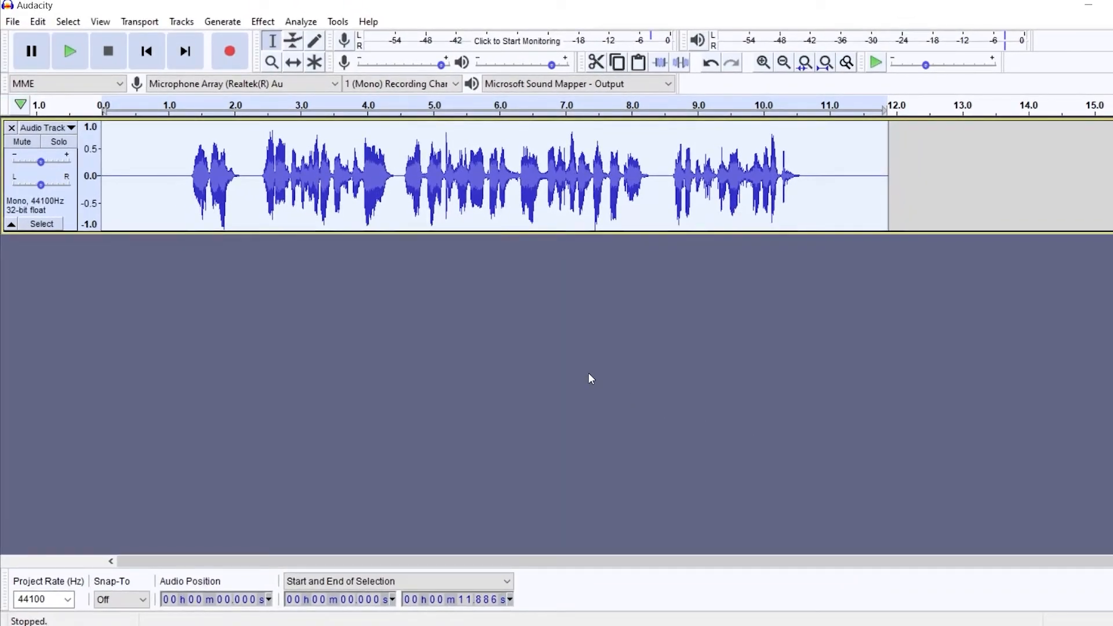
- Play the compressed track and amplify it to a new peak amplitude of -5 dB
click(70, 51)
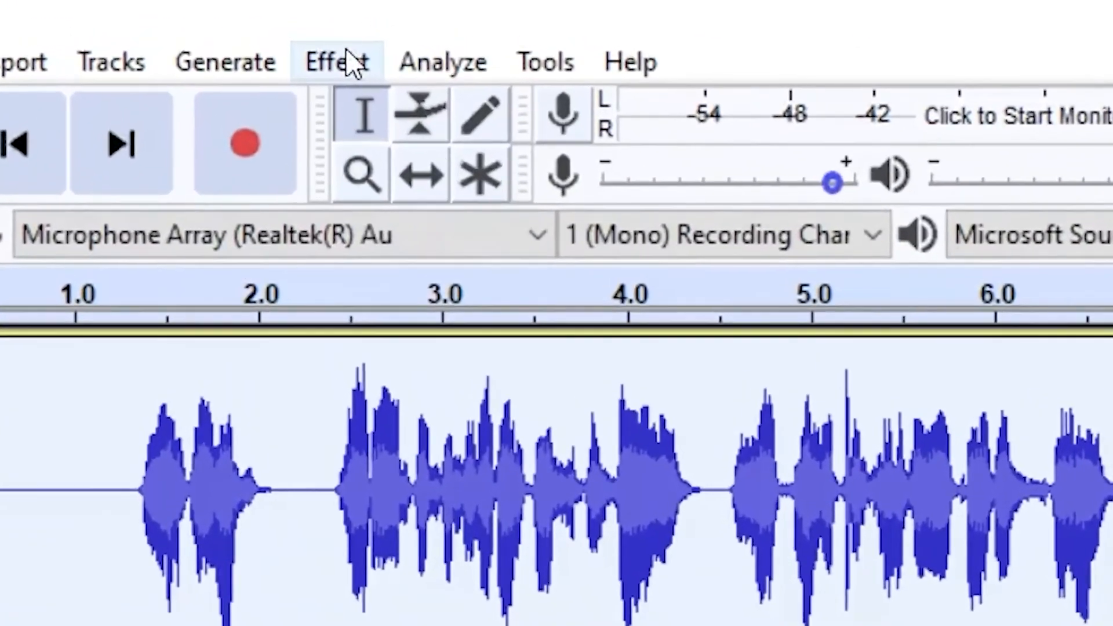
click(263, 21)
click(481, 219)
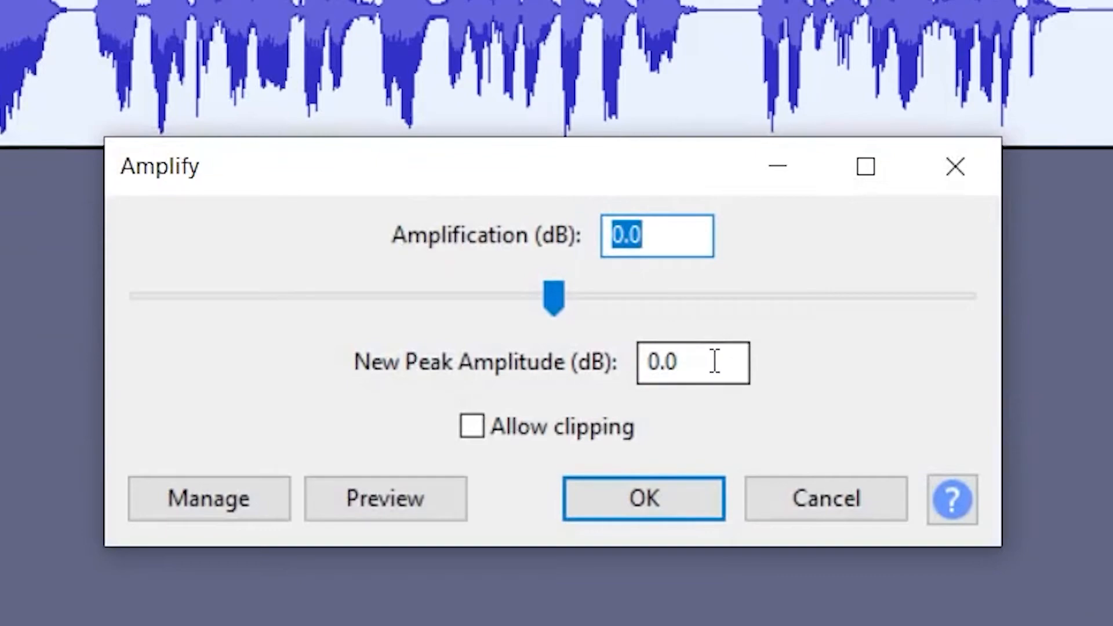
double_click(716, 361)
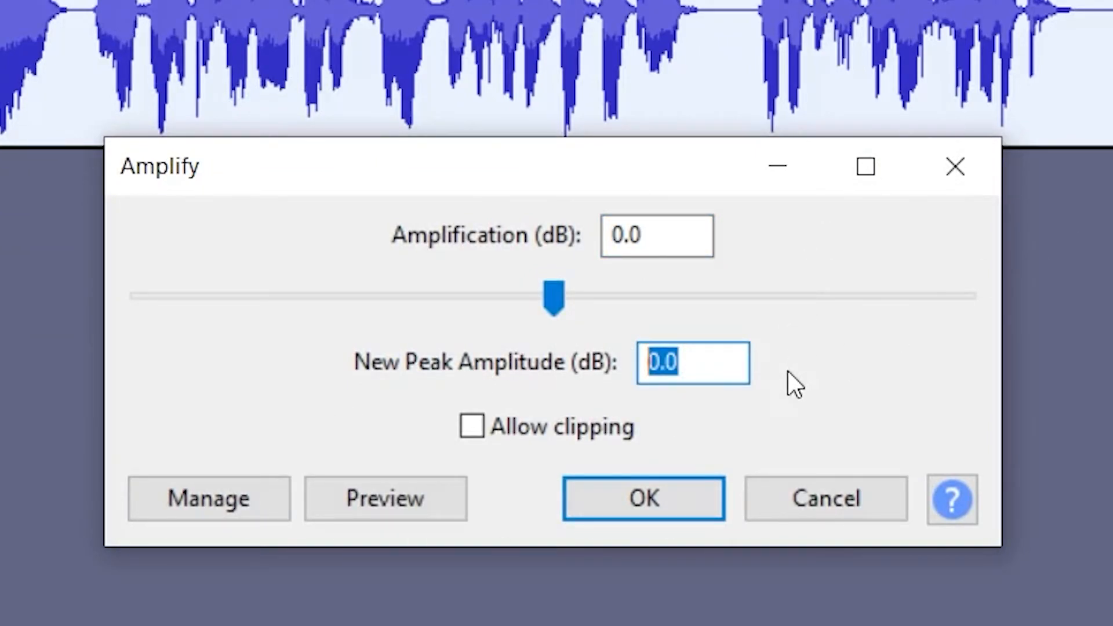
text(-5)
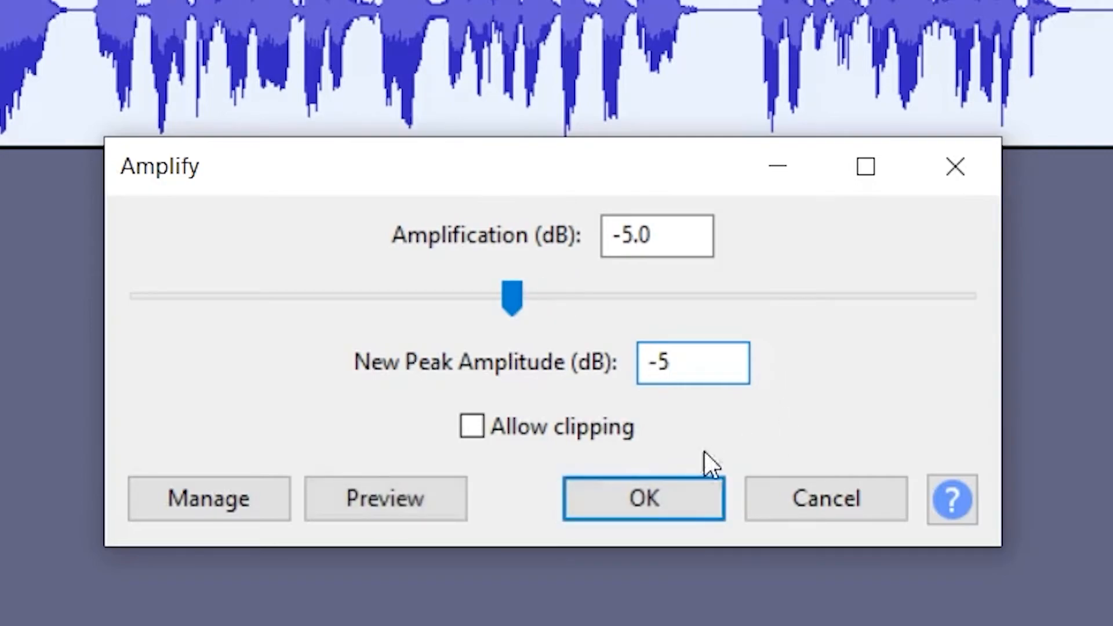
click(645, 495)
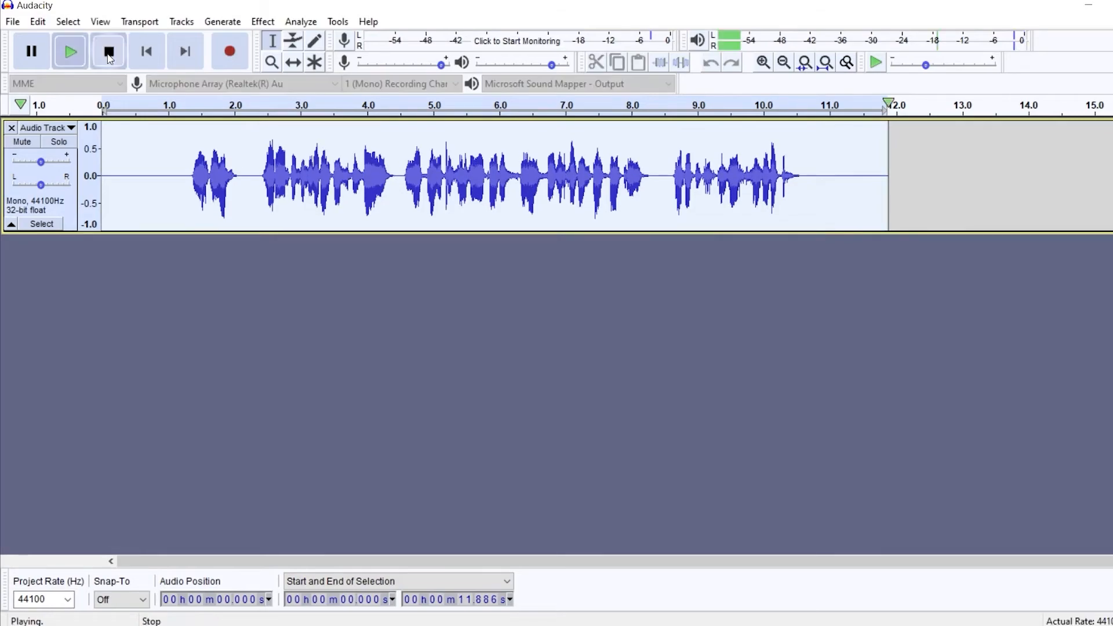
- Normalize the track to -1.0 dB peak amplitude with DC offset removal, then play it back and stop
click(110, 56)
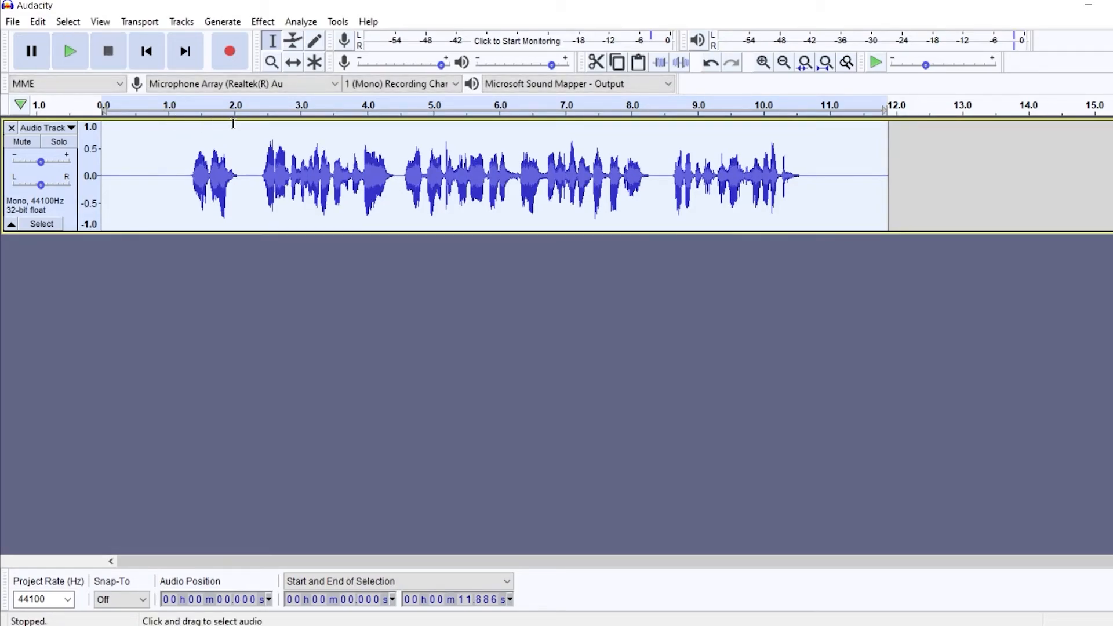
click(264, 21)
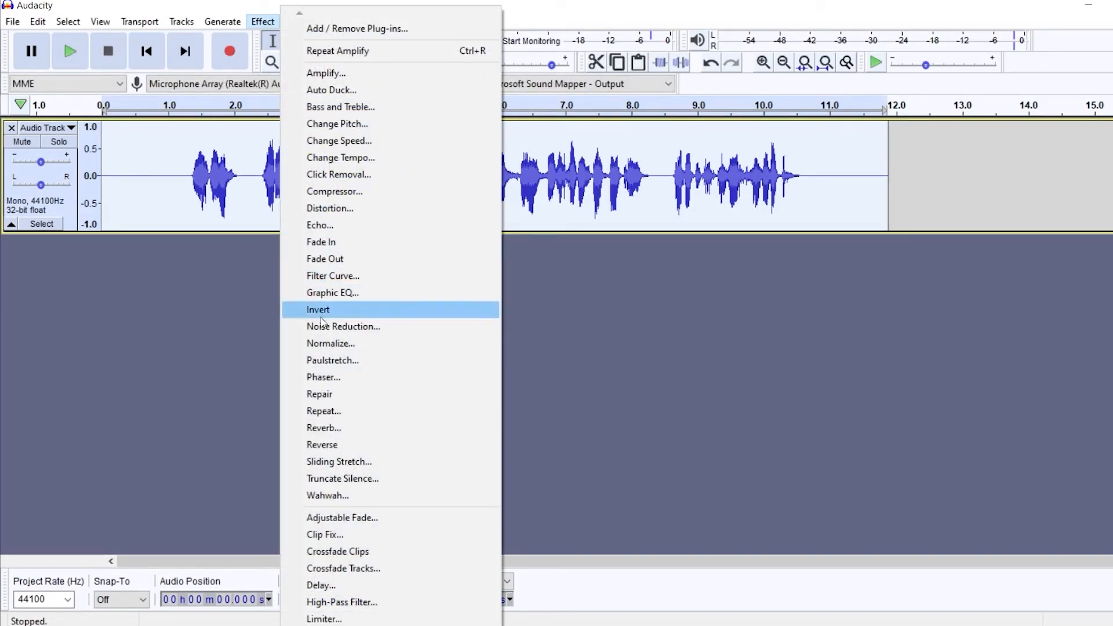
click(331, 343)
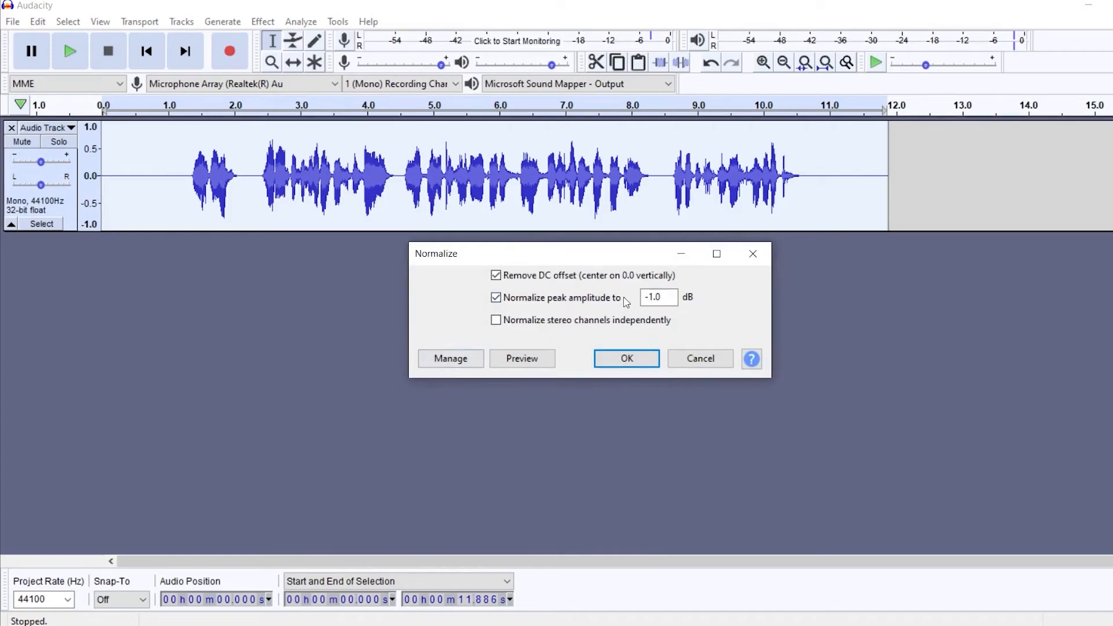
click(631, 359)
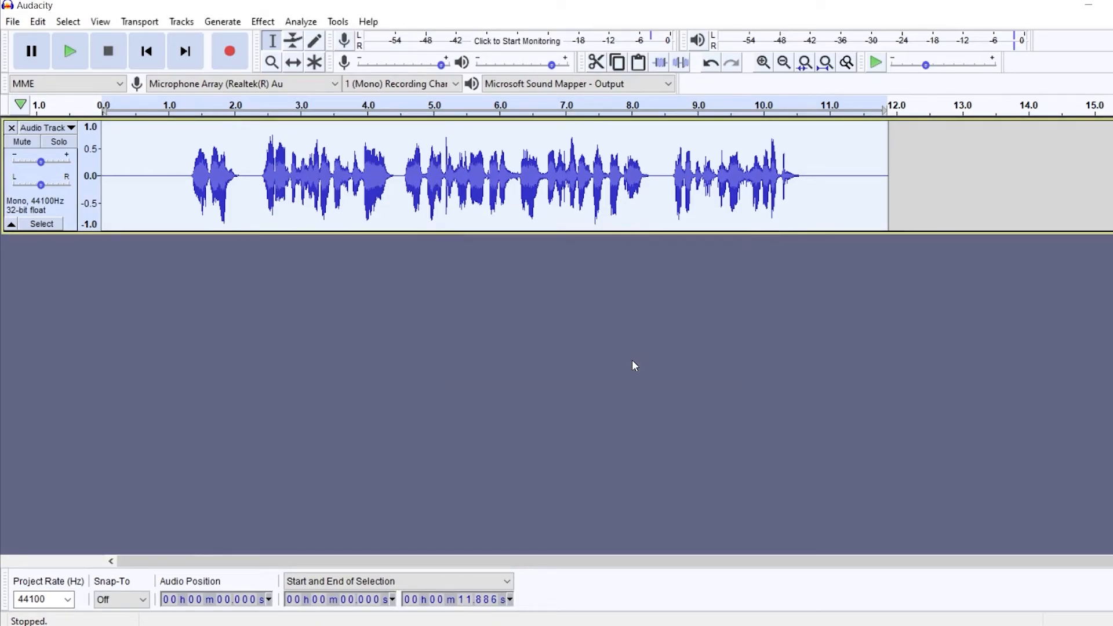
click(190, 106)
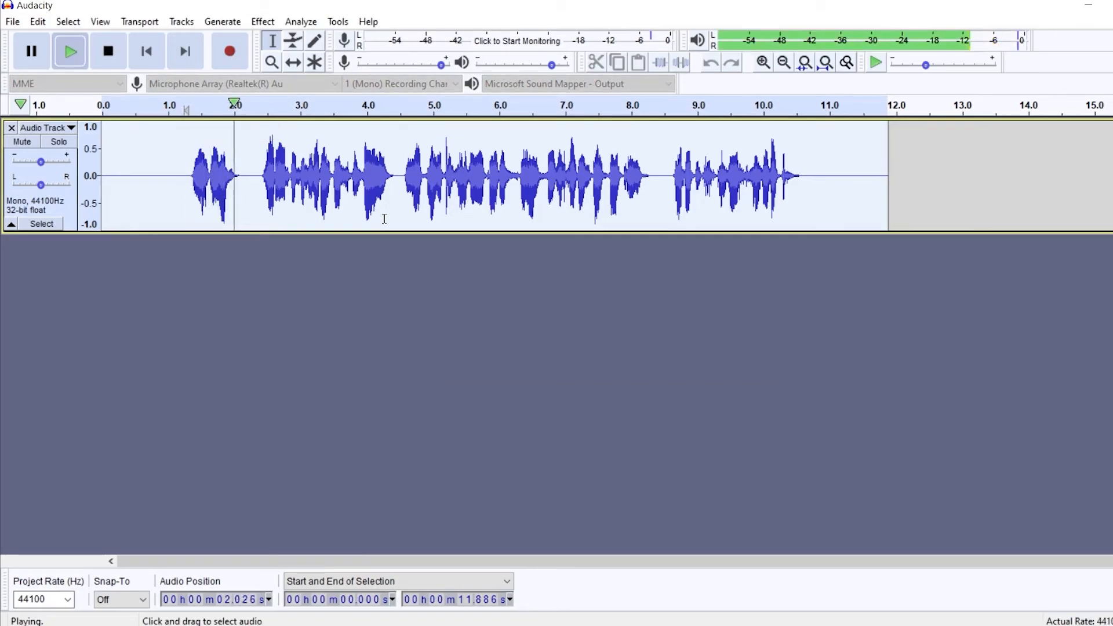
click(108, 52)
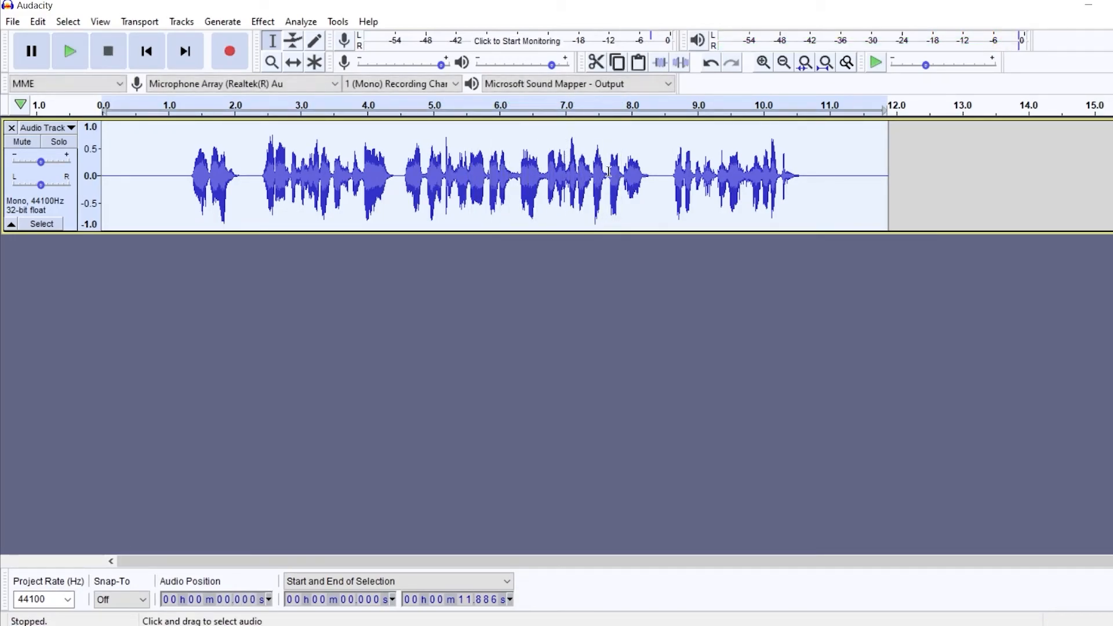
- Zoom in near 7 seconds, select 7.068 to 7.147 seconds, and apply a Filter Curve lowering the high frequencies to about -3 dB
click(271, 62)
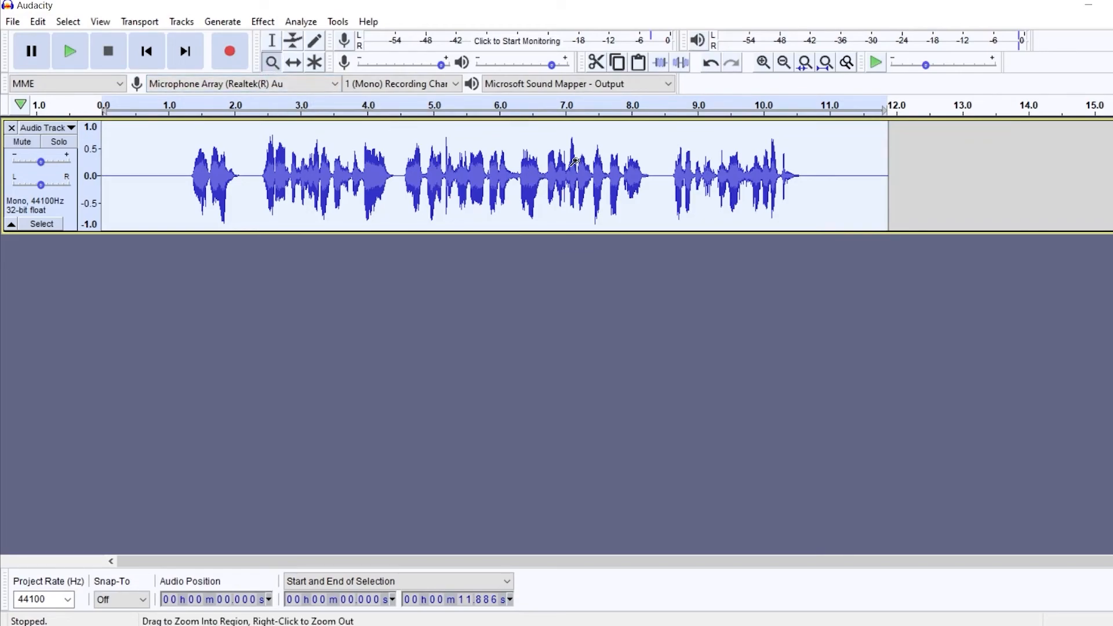
click(573, 162)
click(573, 162)
click(573, 162)
click(573, 163)
click(573, 164)
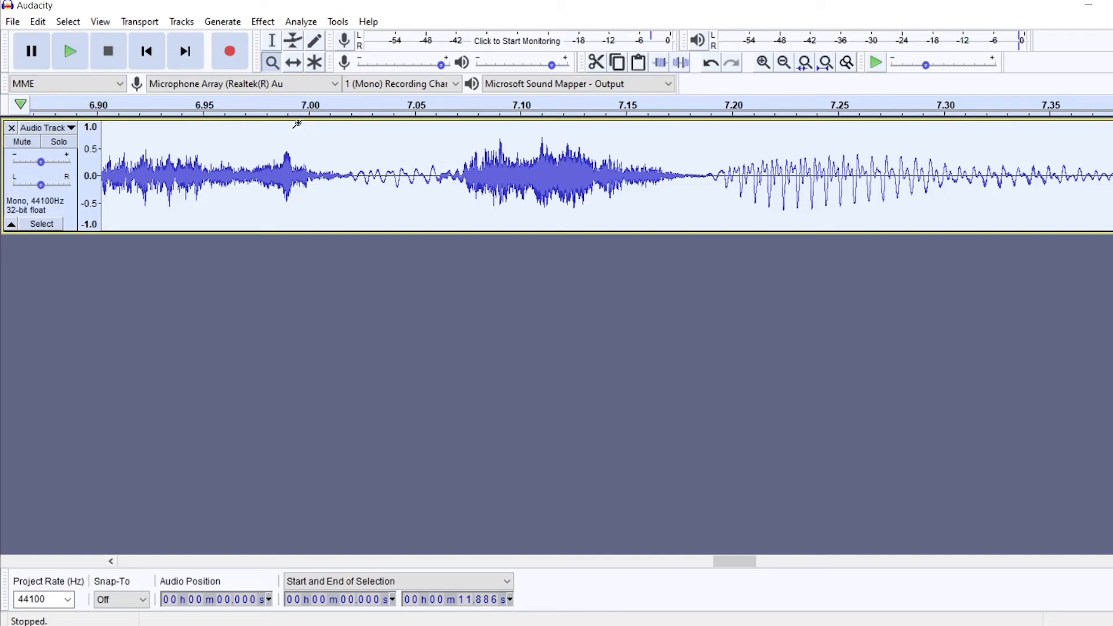
click(291, 47)
drag(272, 167, 438, 166)
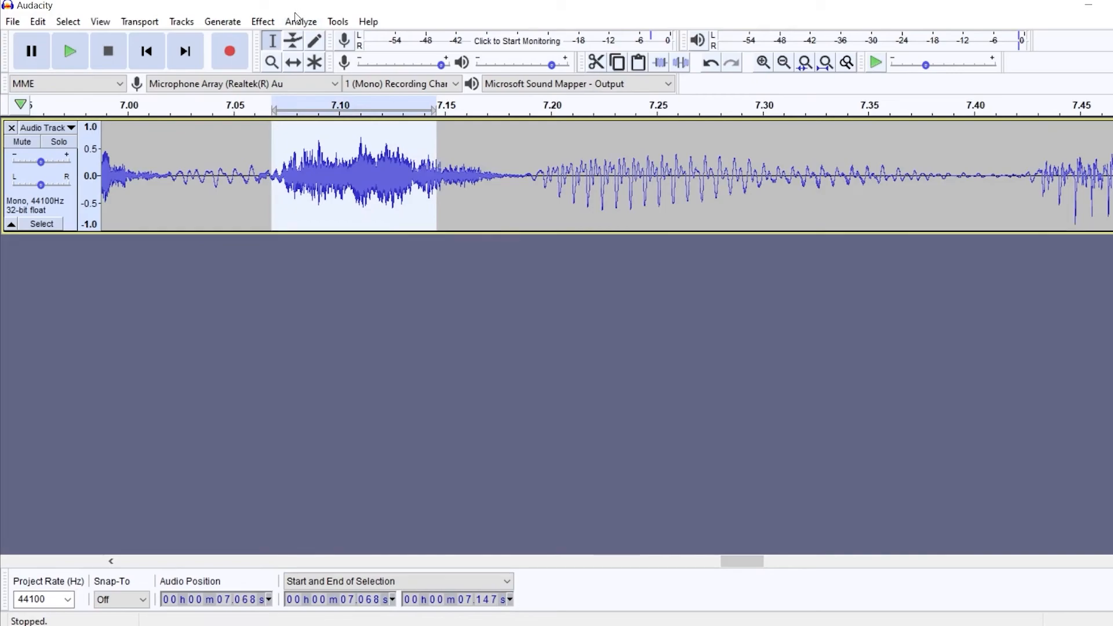
click(264, 22)
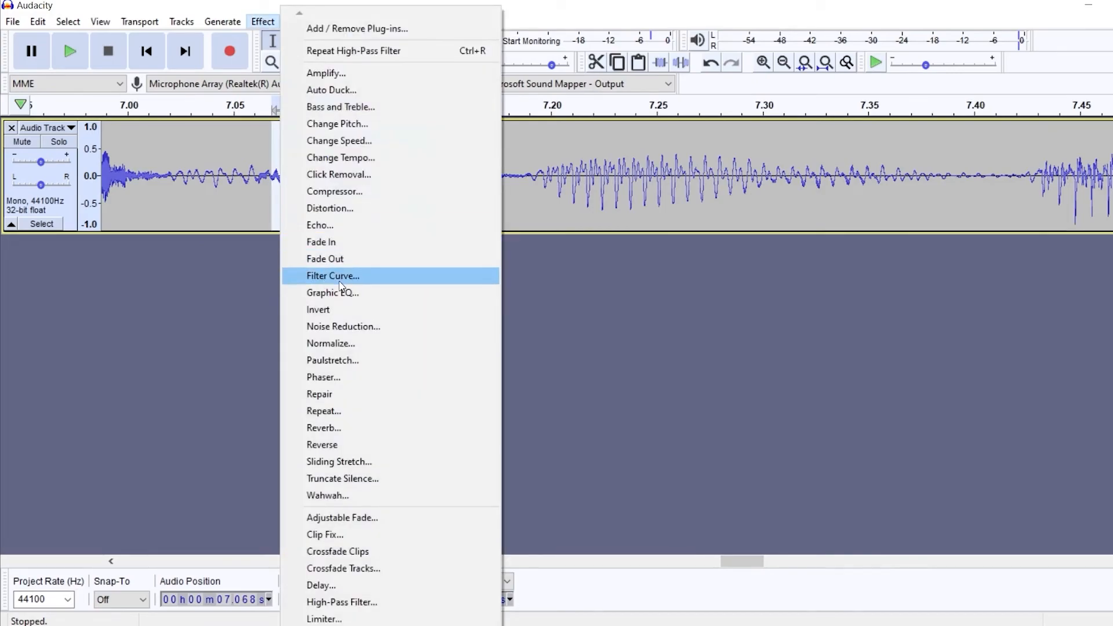
click(340, 281)
drag(773, 192, 771, 319)
click(843, 499)
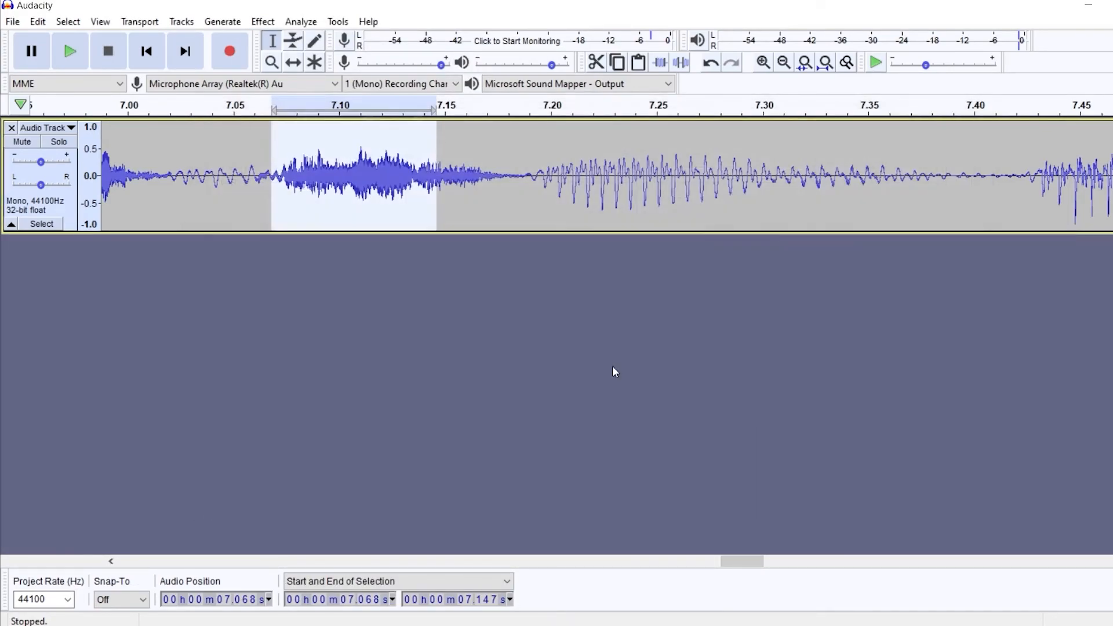
- Preview the selection and apply another Filter Curve cutting frequencies above about 1000 Hz to about -5 dB
click(219, 111)
key(space)
drag(884, 560, 730, 435)
click(263, 22)
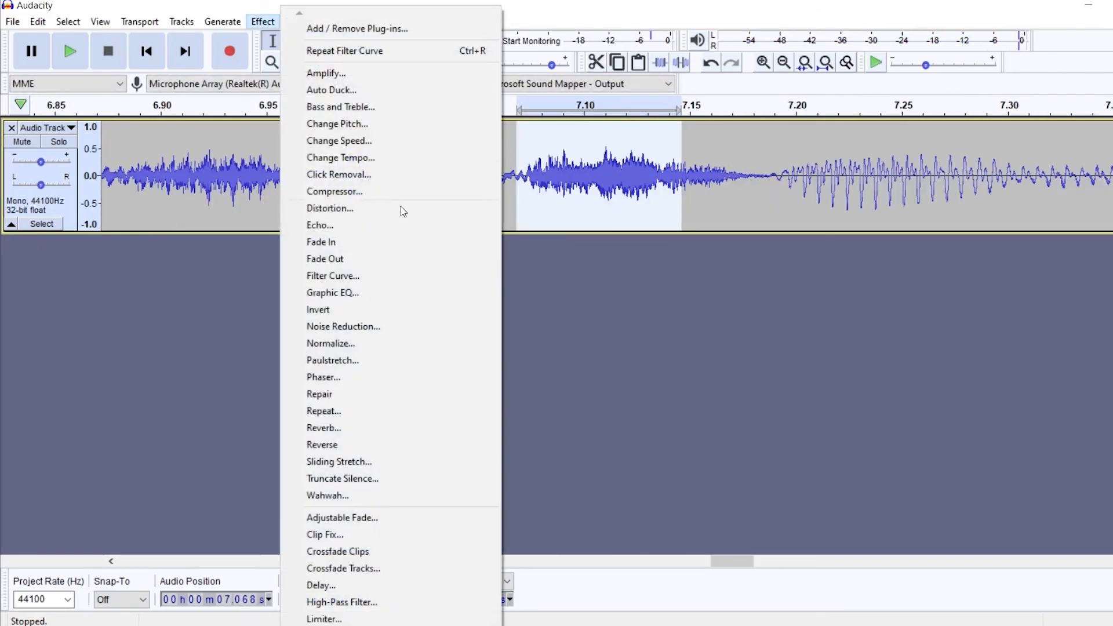
click(333, 275)
drag(722, 279, 644, 277)
drag(764, 325, 640, 350)
click(842, 500)
- Zoom out and play back the track around the filtered section to check the result
click(203, 111)
key(space)
click(272, 62)
right_click(327, 199)
right_click(327, 200)
right_click(327, 200)
right_click(326, 200)
click(218, 110)
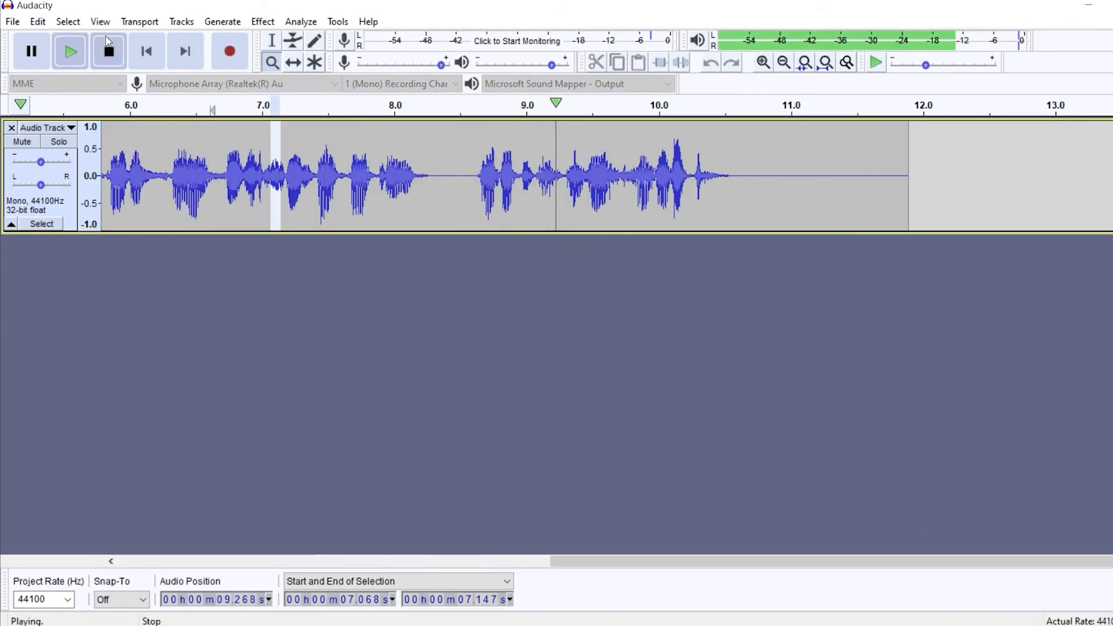
click(108, 51)
drag(591, 562, 297, 459)
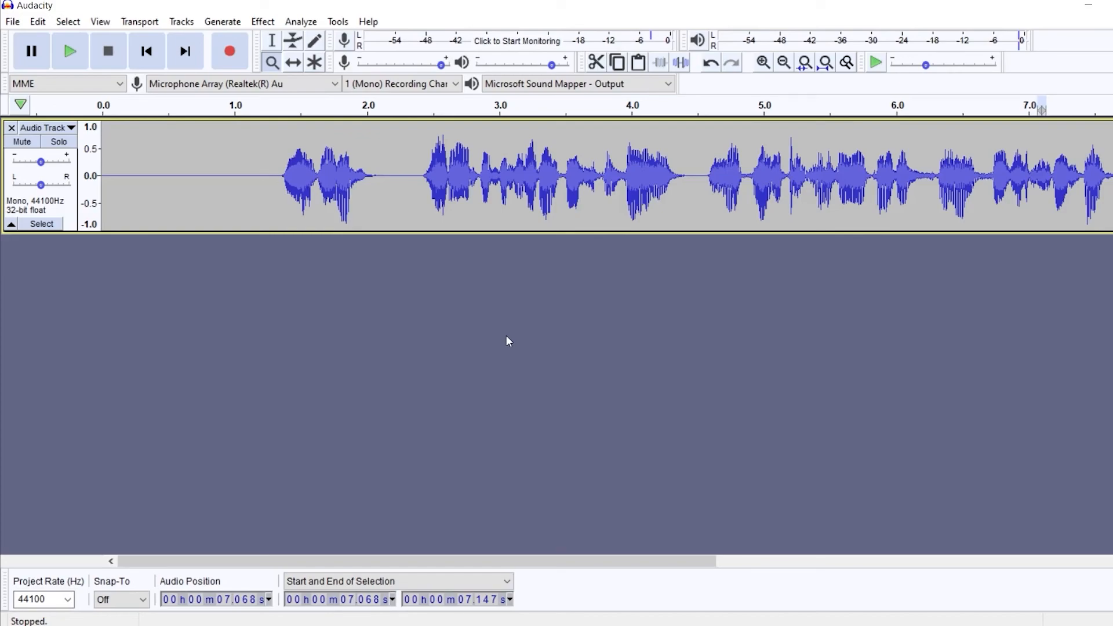
- Save the project as test on the Desktop, turning off the save-project warning
key(ctrl+s)
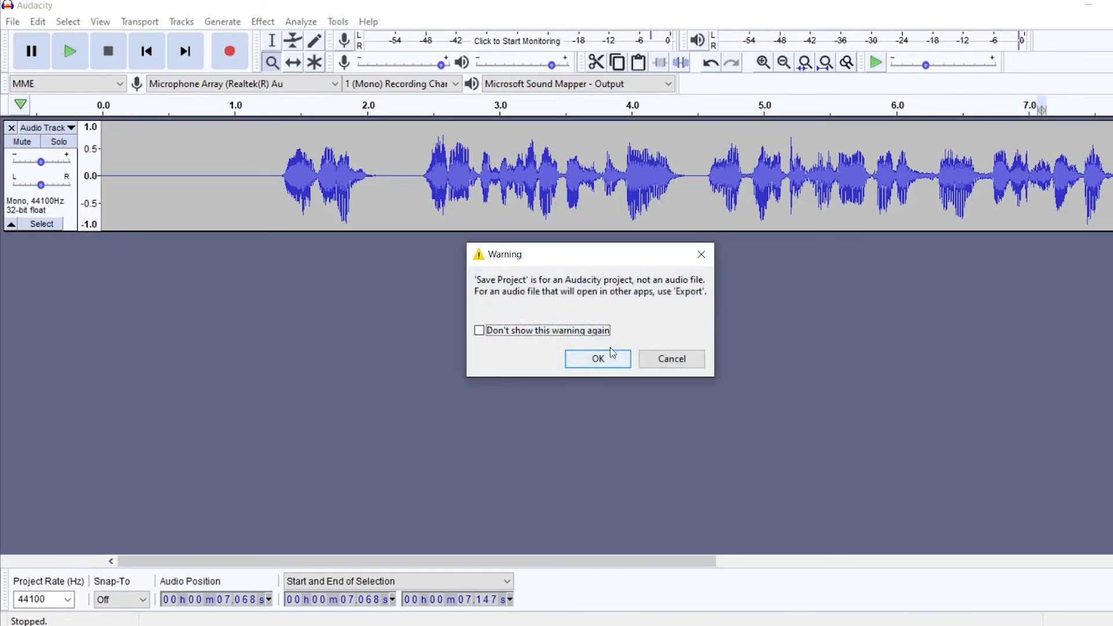
click(547, 330)
click(597, 359)
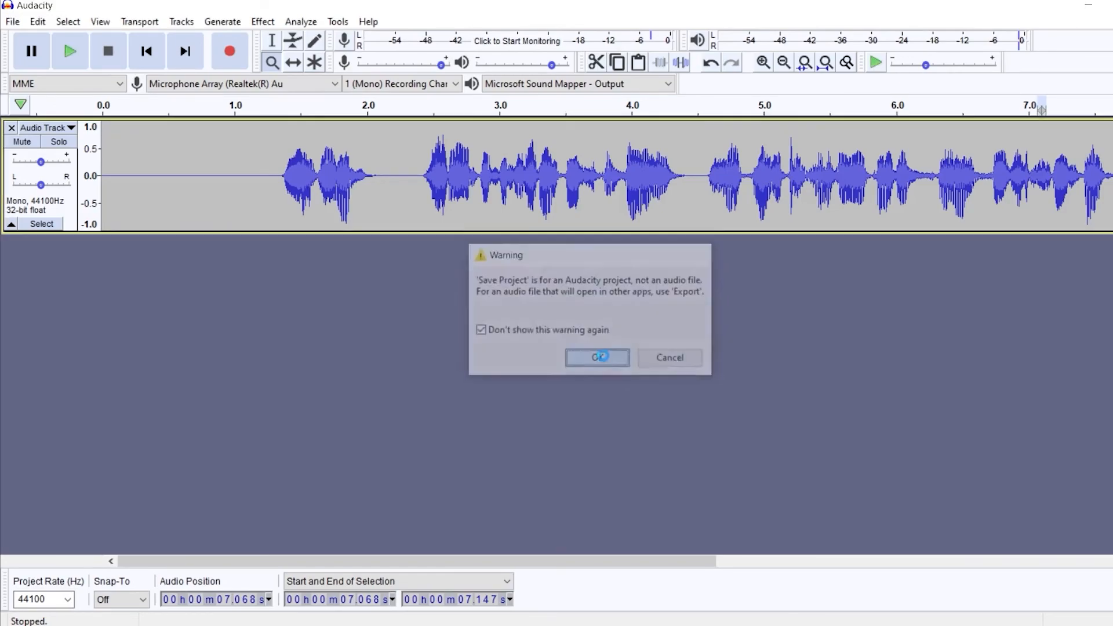
click(44, 150)
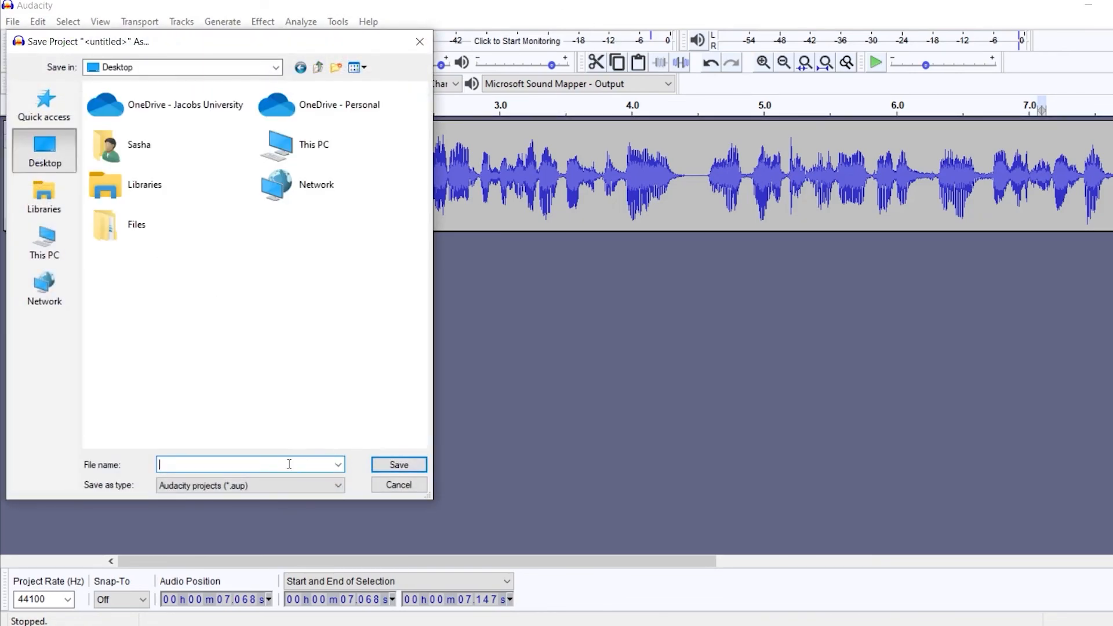
text(test)
click(398, 463)
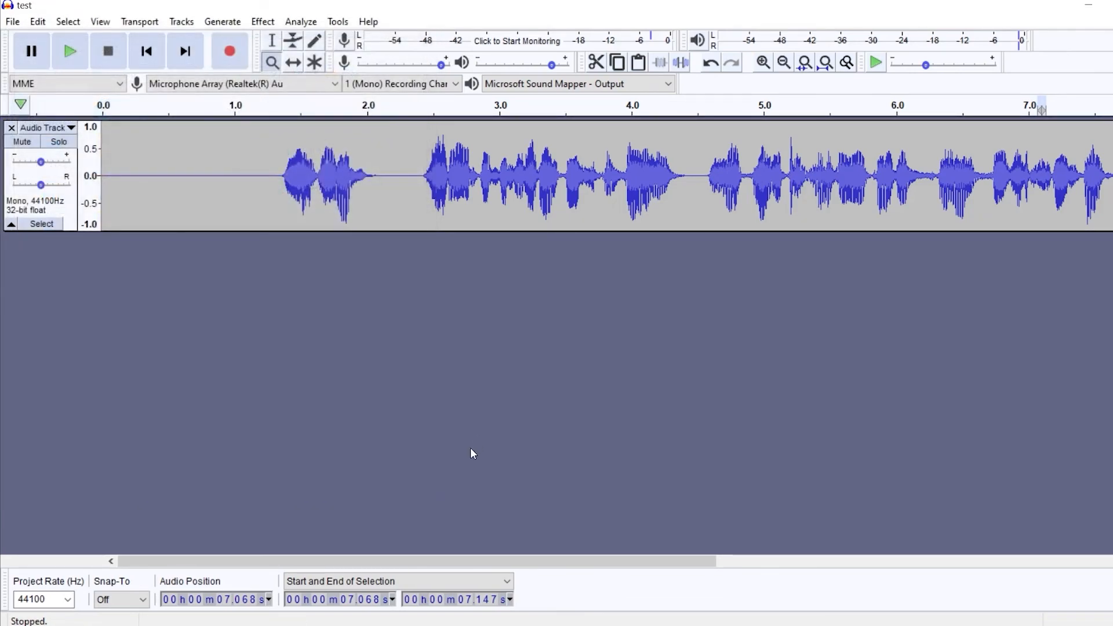